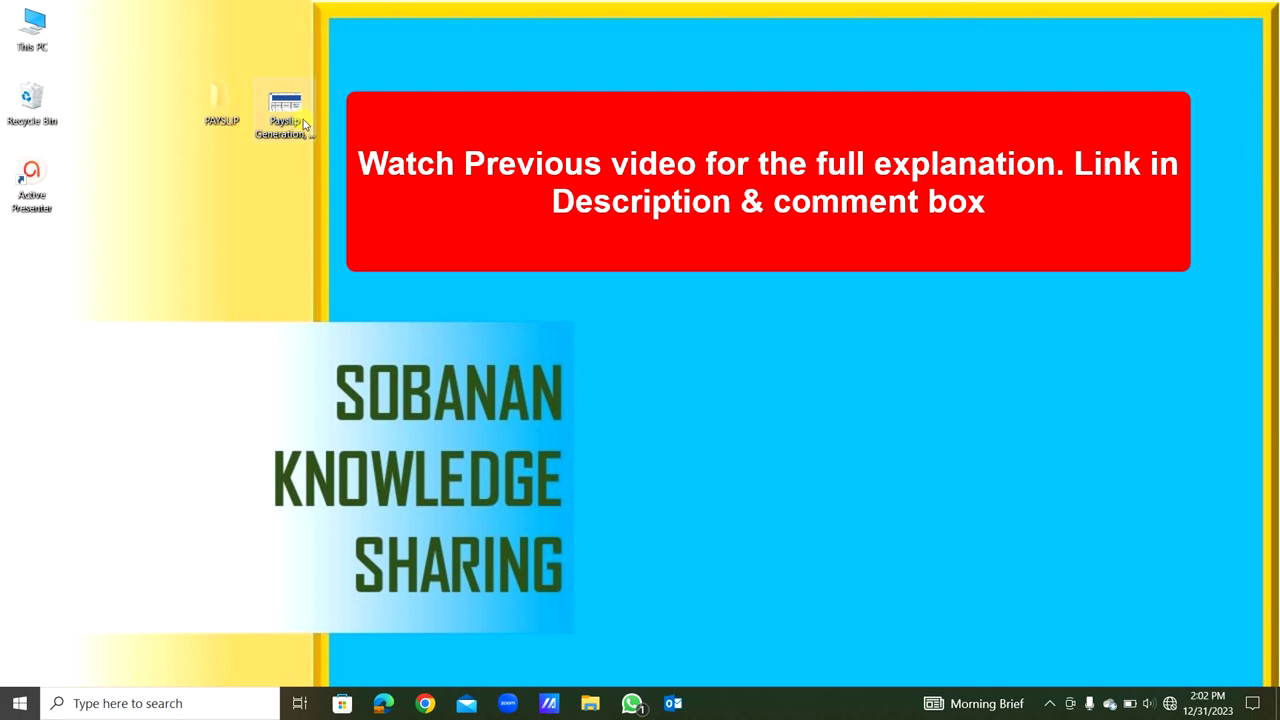
Enable macros in the payslip workbook, look over the PayTable and Payslip sheets, and return to Email.
{"action": "left_click", "coordinate": [305, 122]}
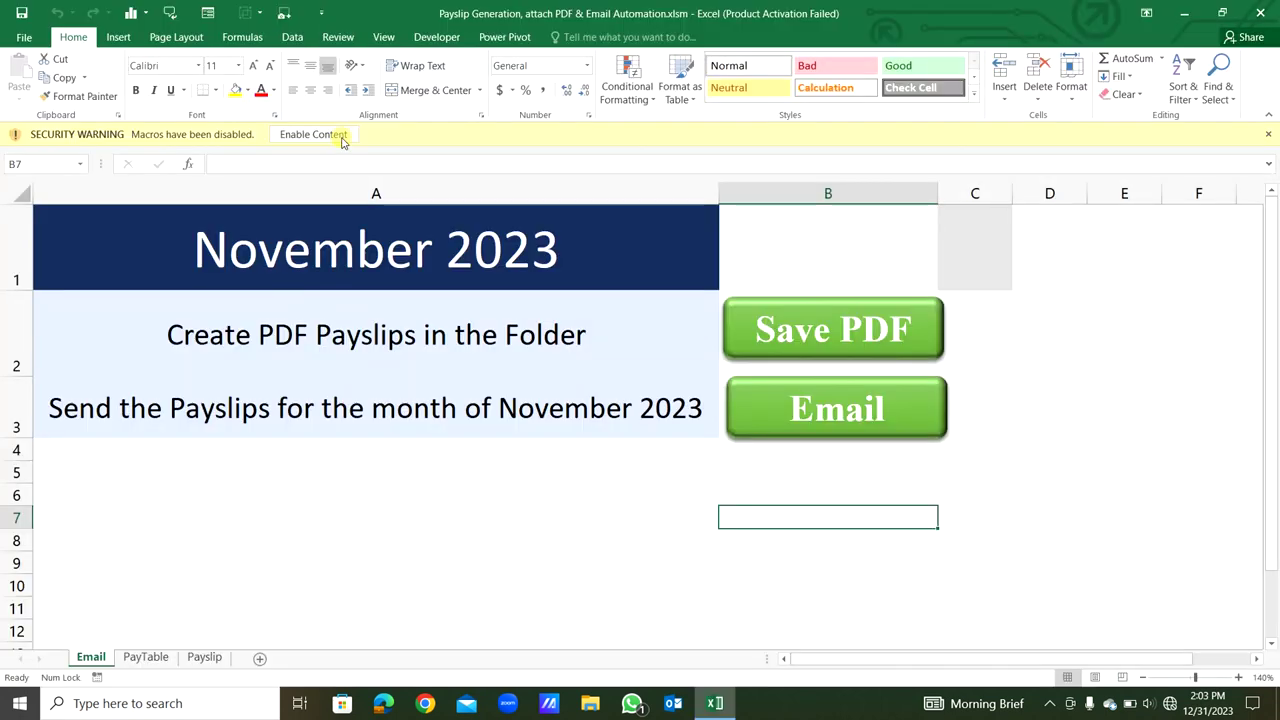
{"action": "left_click", "coordinate": [341, 141]}
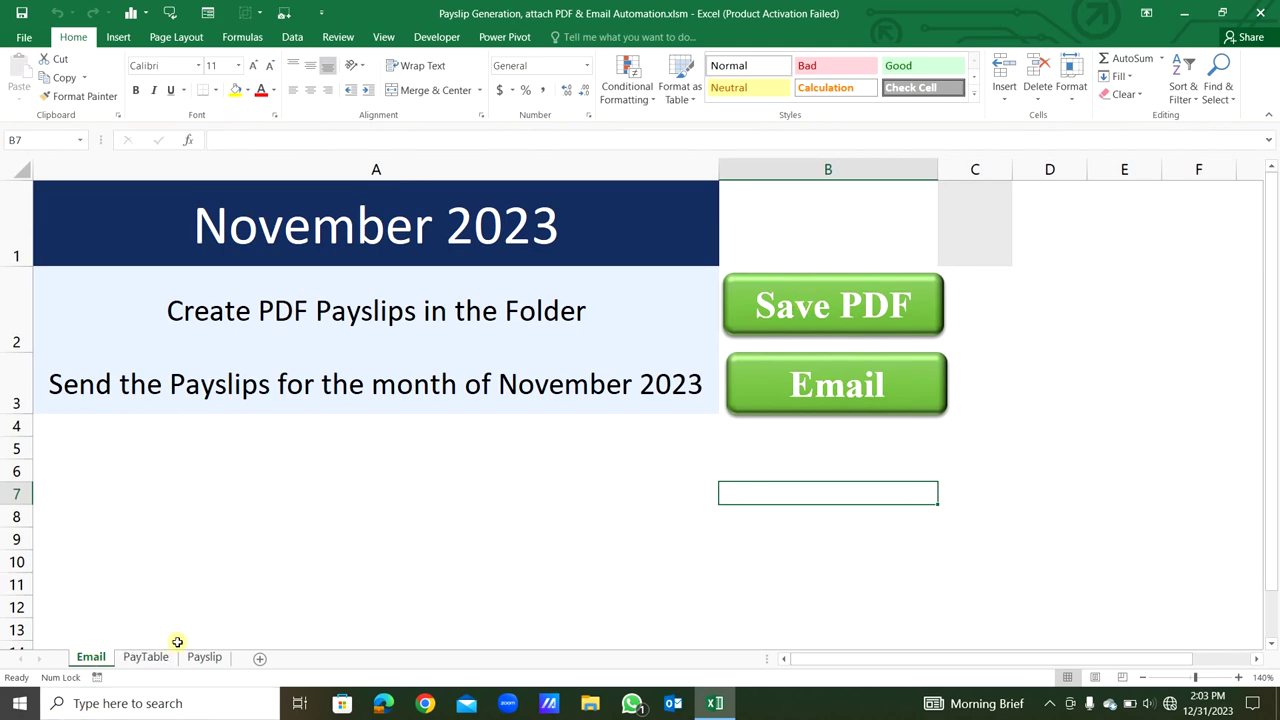
{"action": "left_click", "coordinate": [142, 662]}
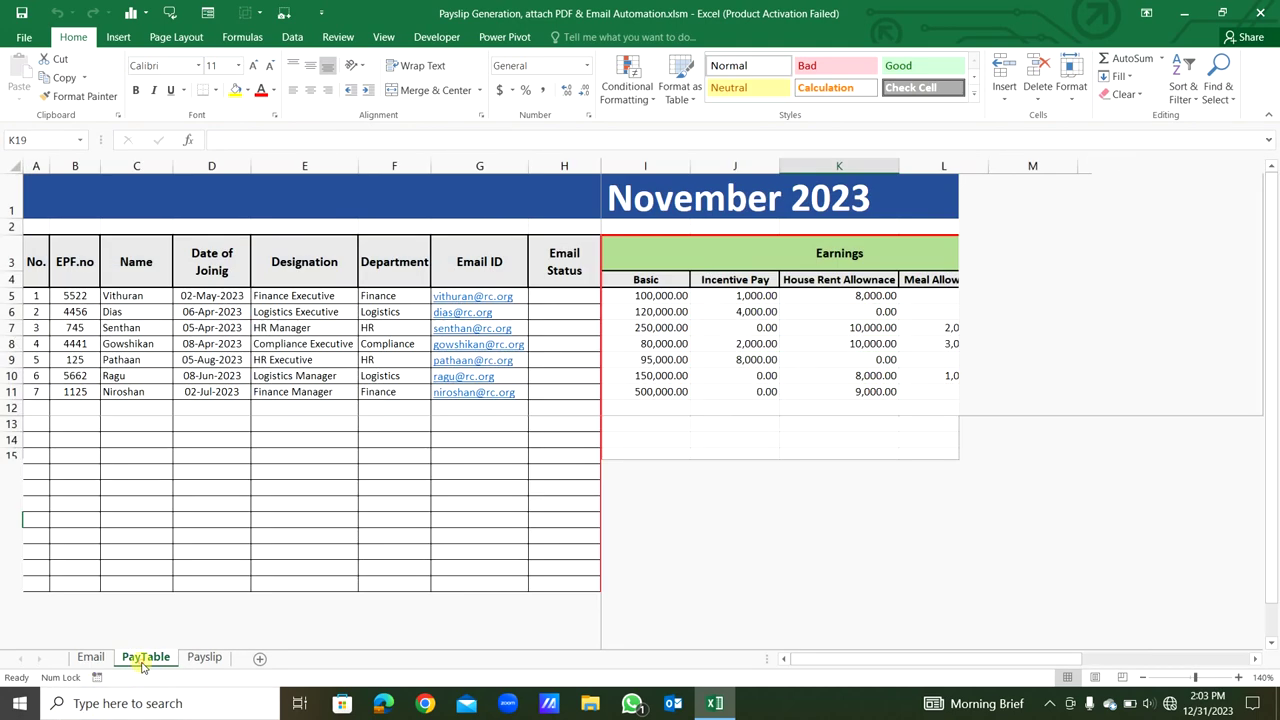
{"action": "left_click", "coordinate": [203, 660]}
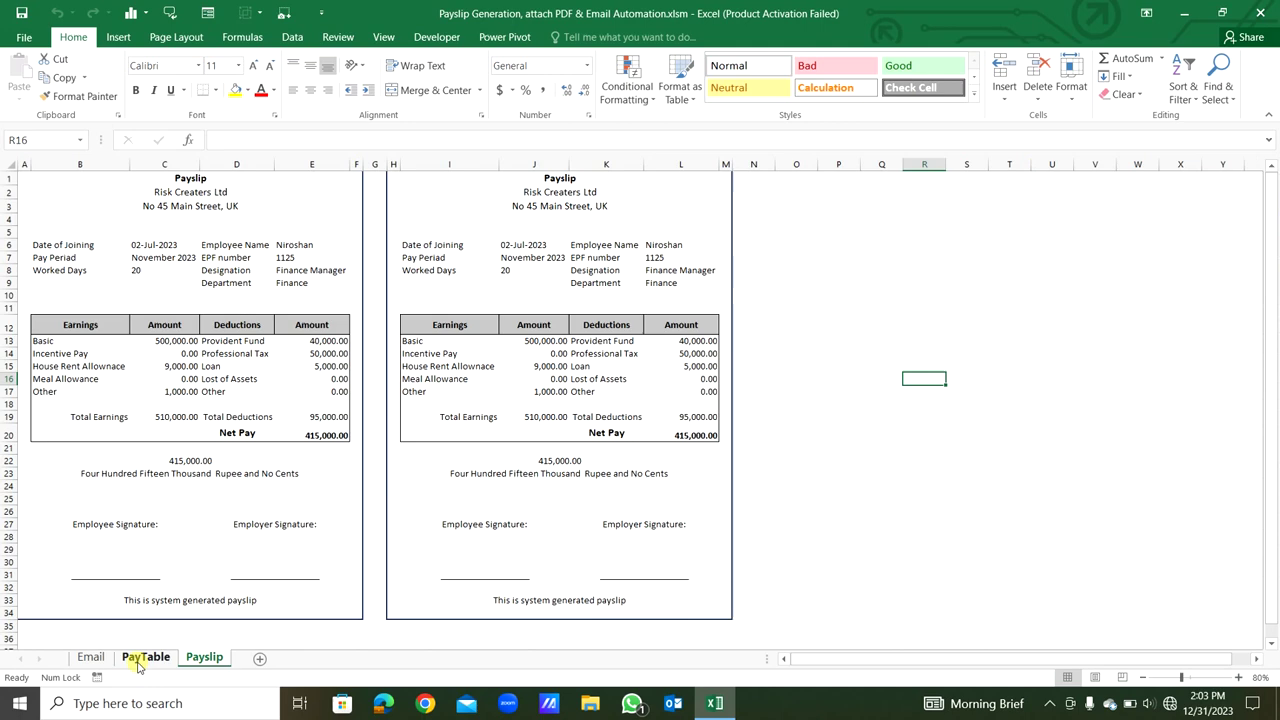
{"action": "left_click", "coordinate": [92, 658]}
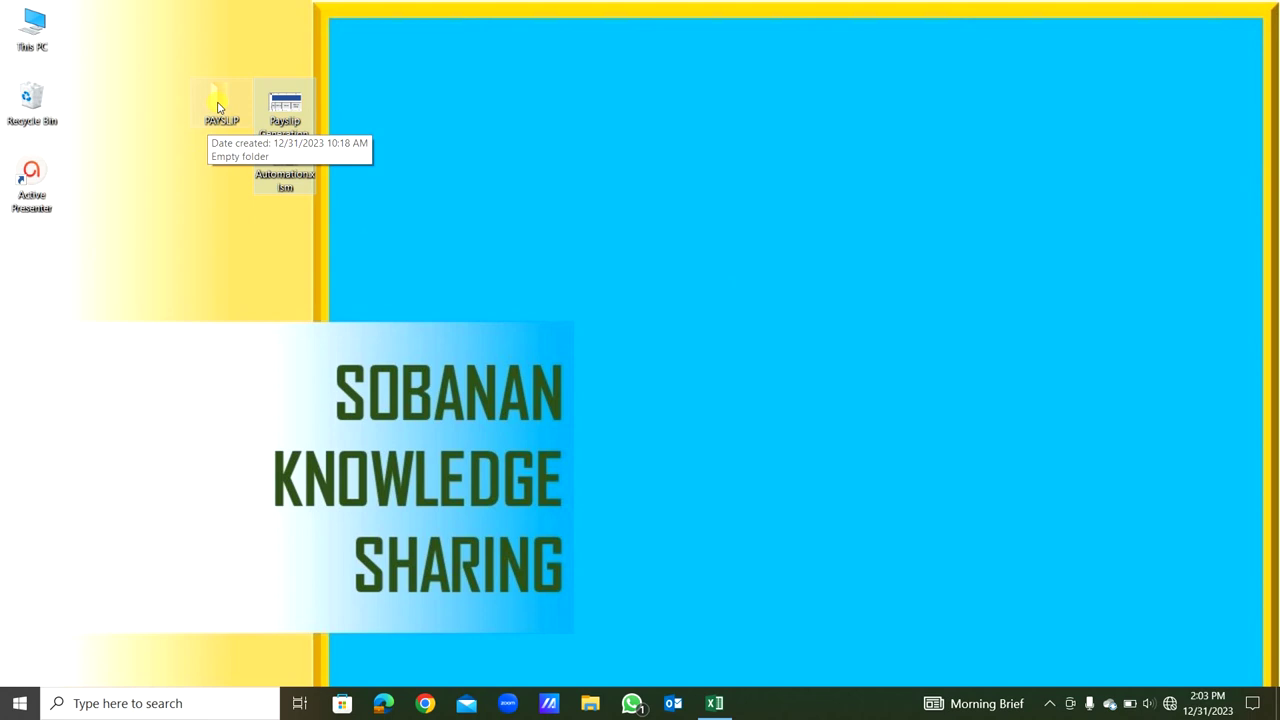
Confirm the PAYSLIP folder is empty, then run Save PDF to generate the employees' payslip PDFs.
{"action": "double_click", "coordinate": [218, 106]}
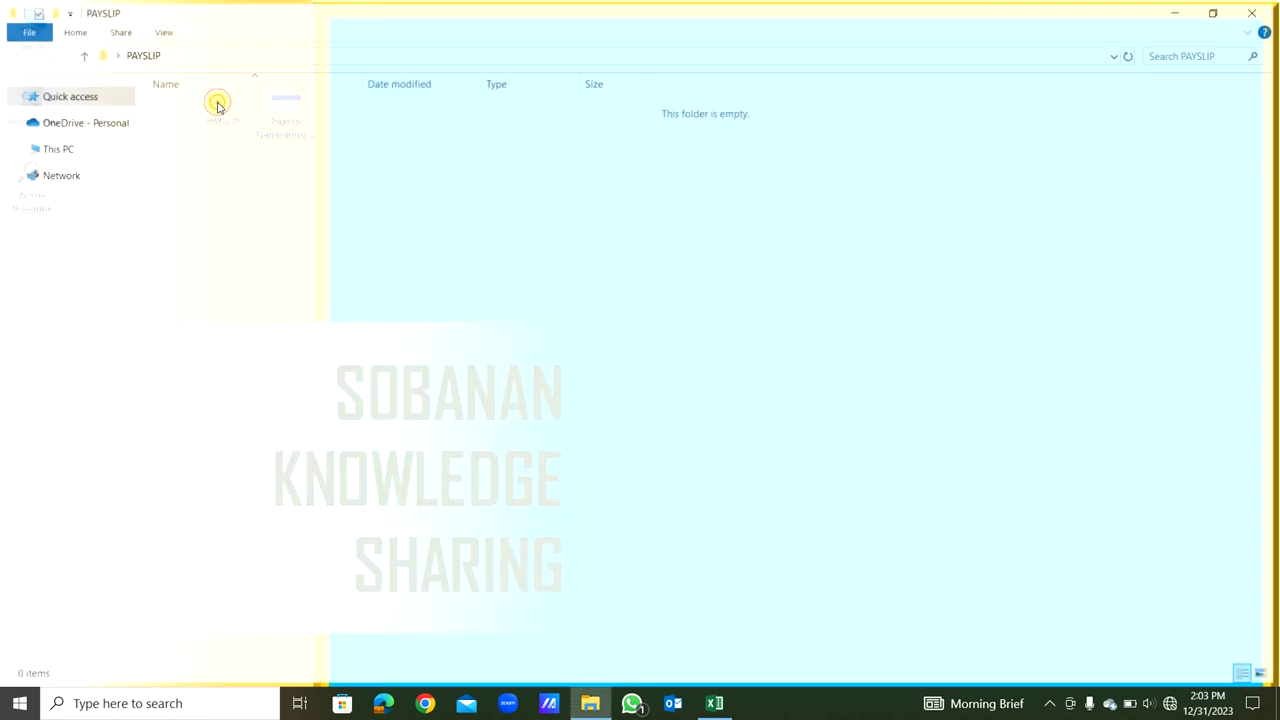
{"action": "left_click", "coordinate": [1251, 13]}
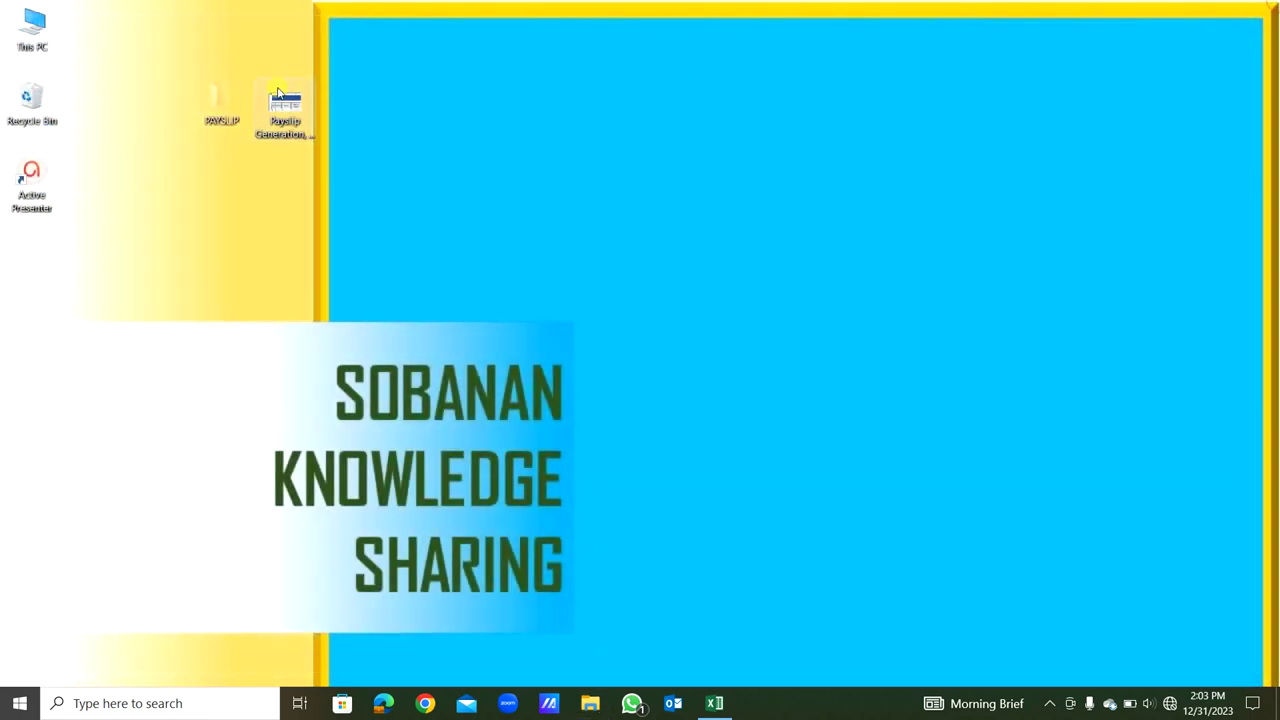
{"action": "left_click", "coordinate": [397, 117]}
{"action": "left_click", "coordinate": [306, 112]}
{"action": "left_click", "coordinate": [375, 118]}
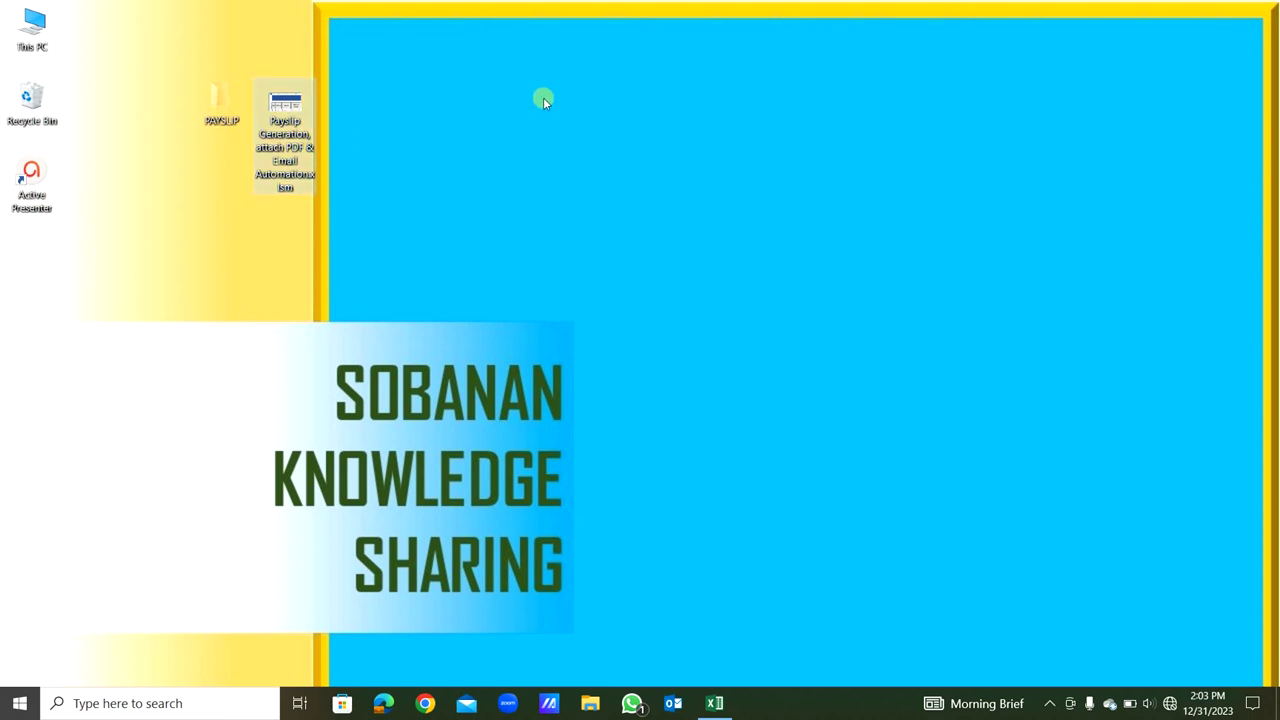
{"action": "left_click", "coordinate": [221, 126]}
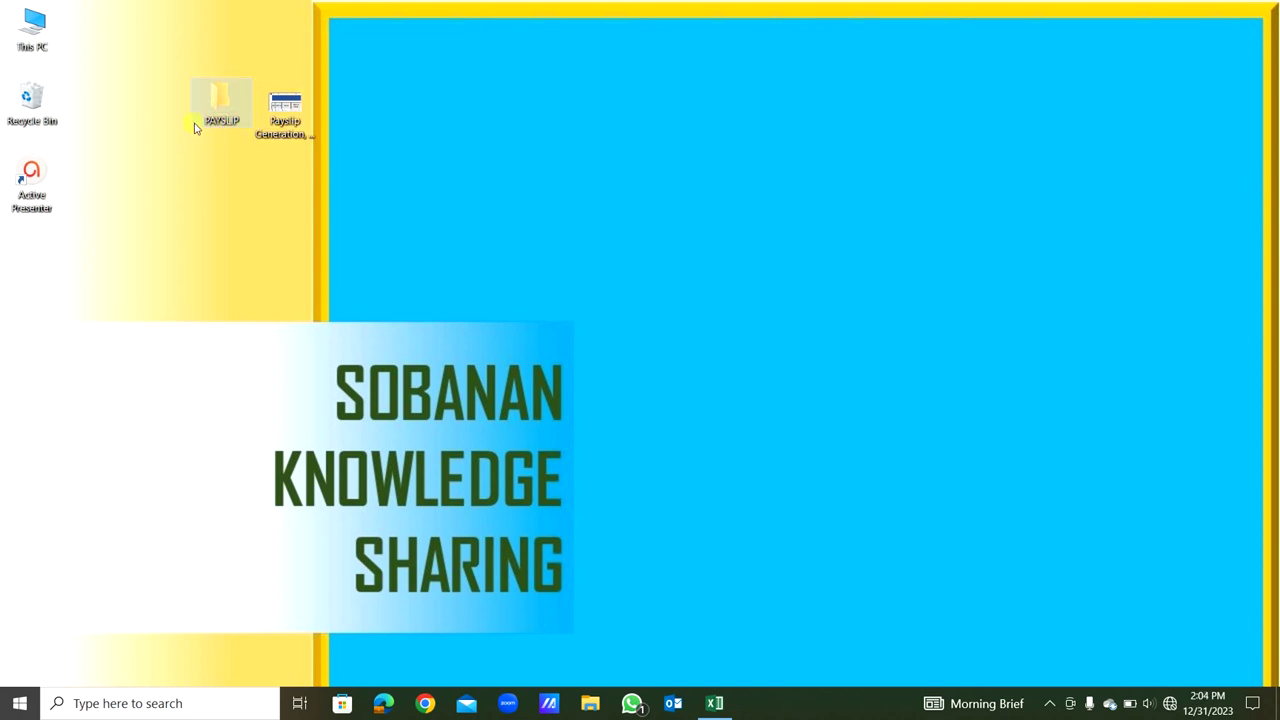
{"action": "left_click", "coordinate": [398, 175]}
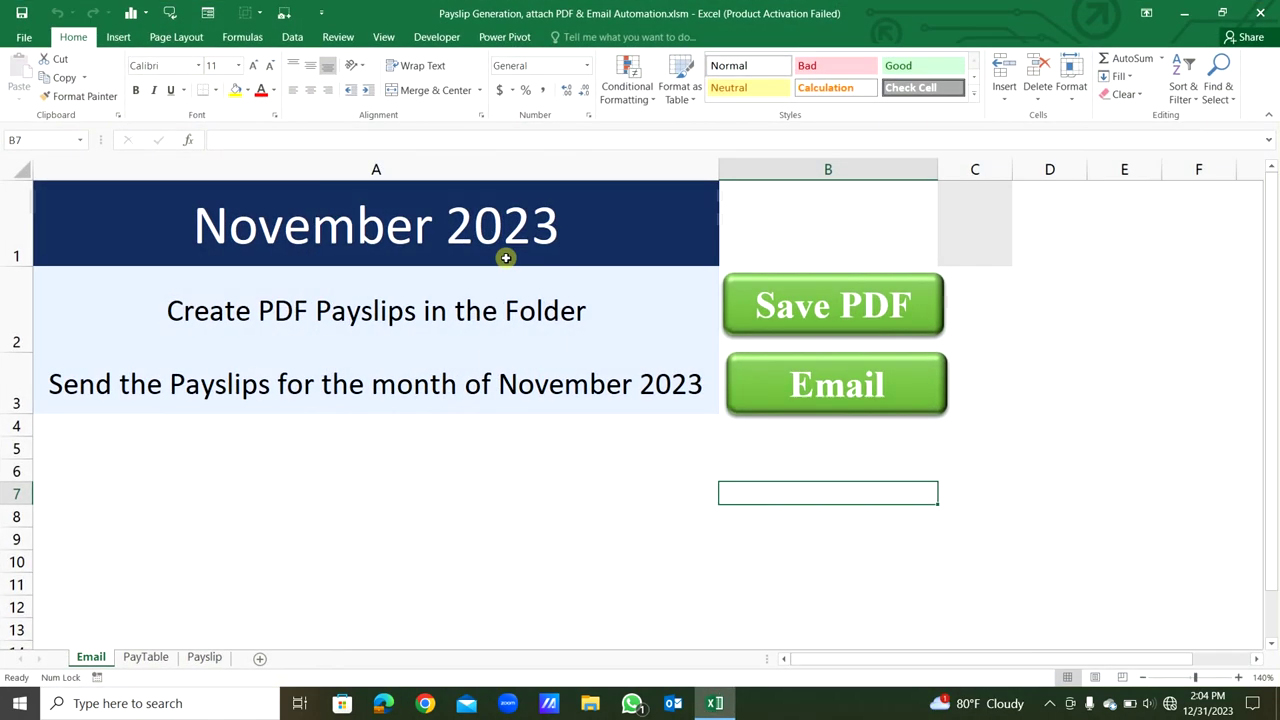
{"action": "left_click", "coordinate": [812, 305]}
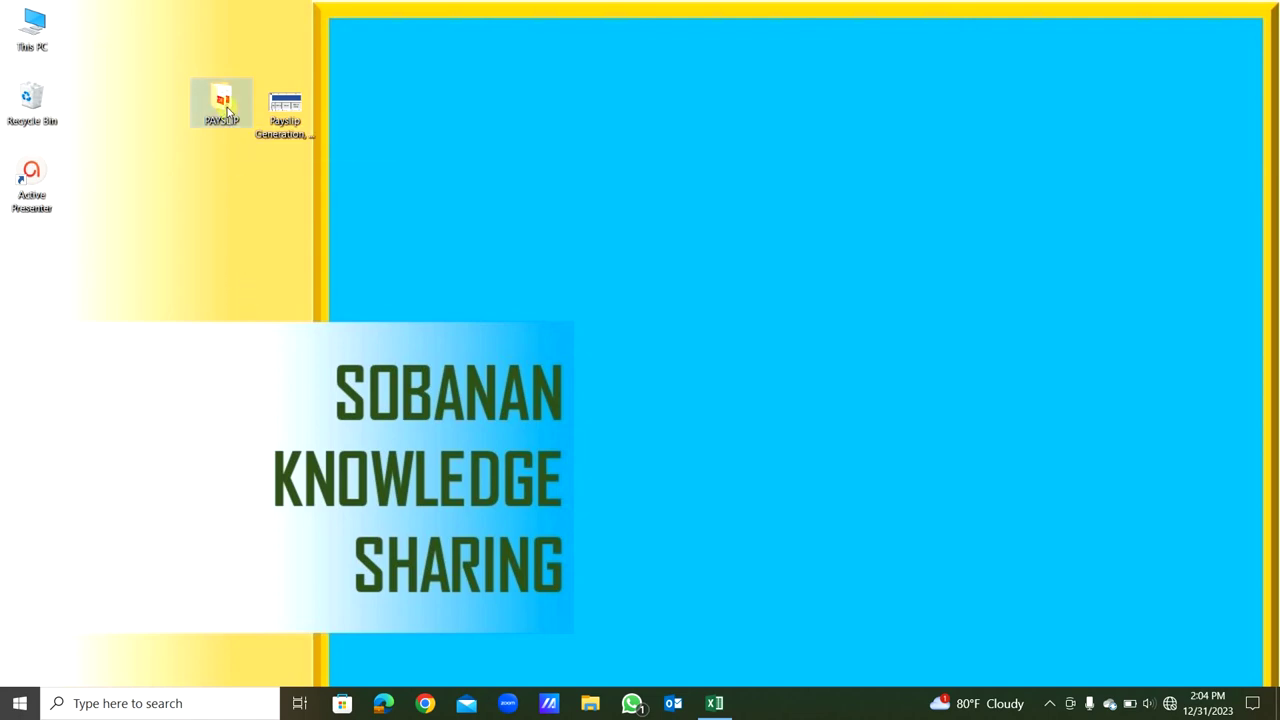
Open 125_November 2023.pdf from PAYSLIP in Edge, highlight the employee name and EPF number, then close it.
{"action": "double_click", "coordinate": [224, 104]}
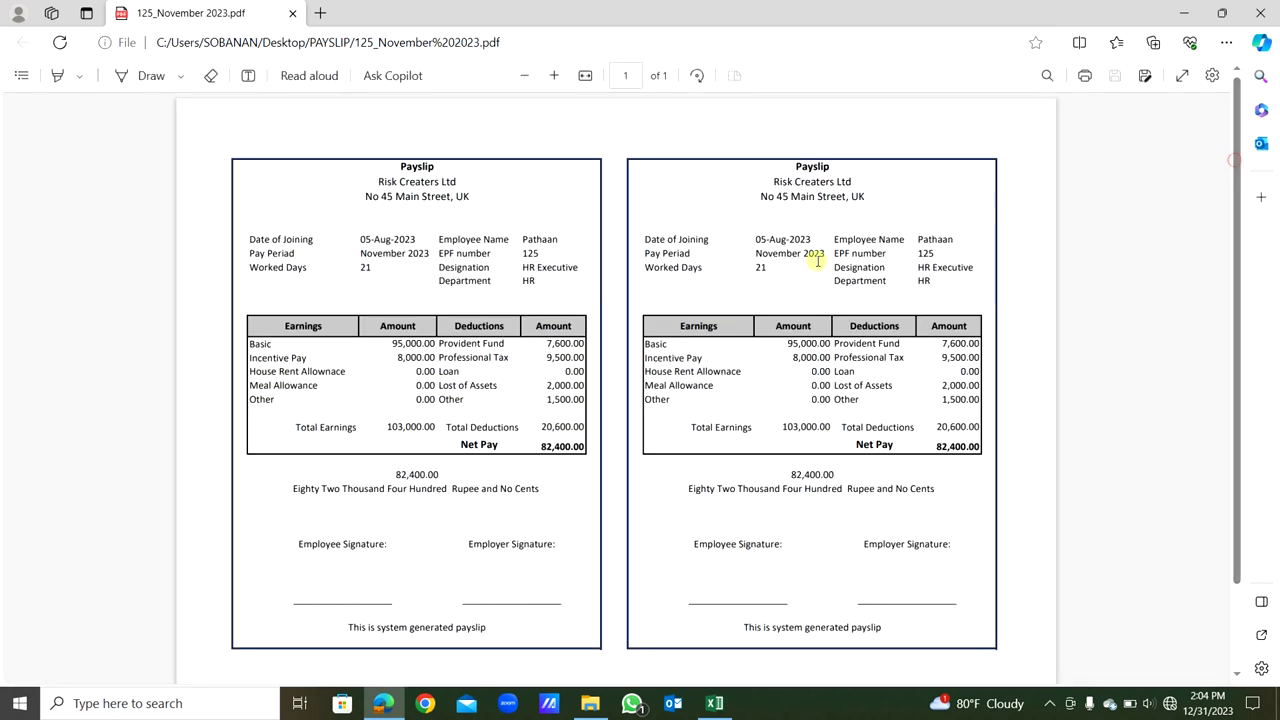
{"action": "double_click", "coordinate": [536, 239]}
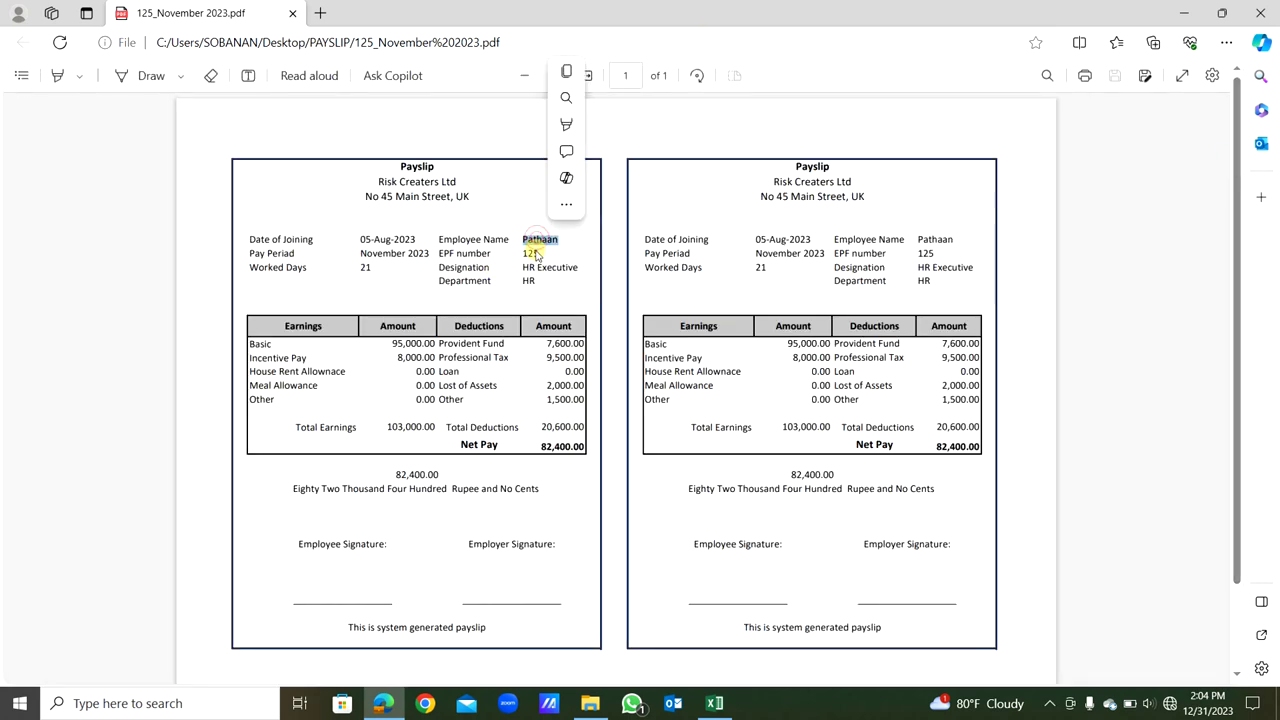
{"action": "left_click_drag", "start_coordinate": [527, 253], "coordinate": [540, 254]}
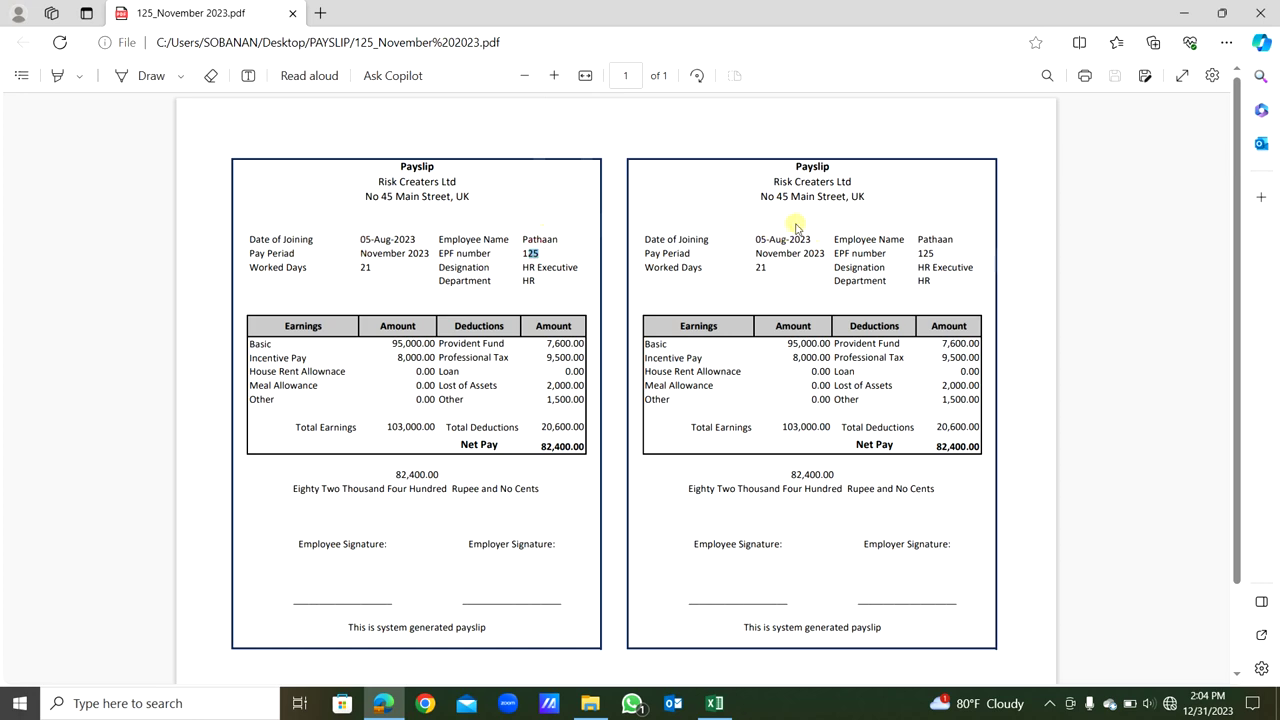
{"action": "left_click", "coordinate": [1268, 12]}
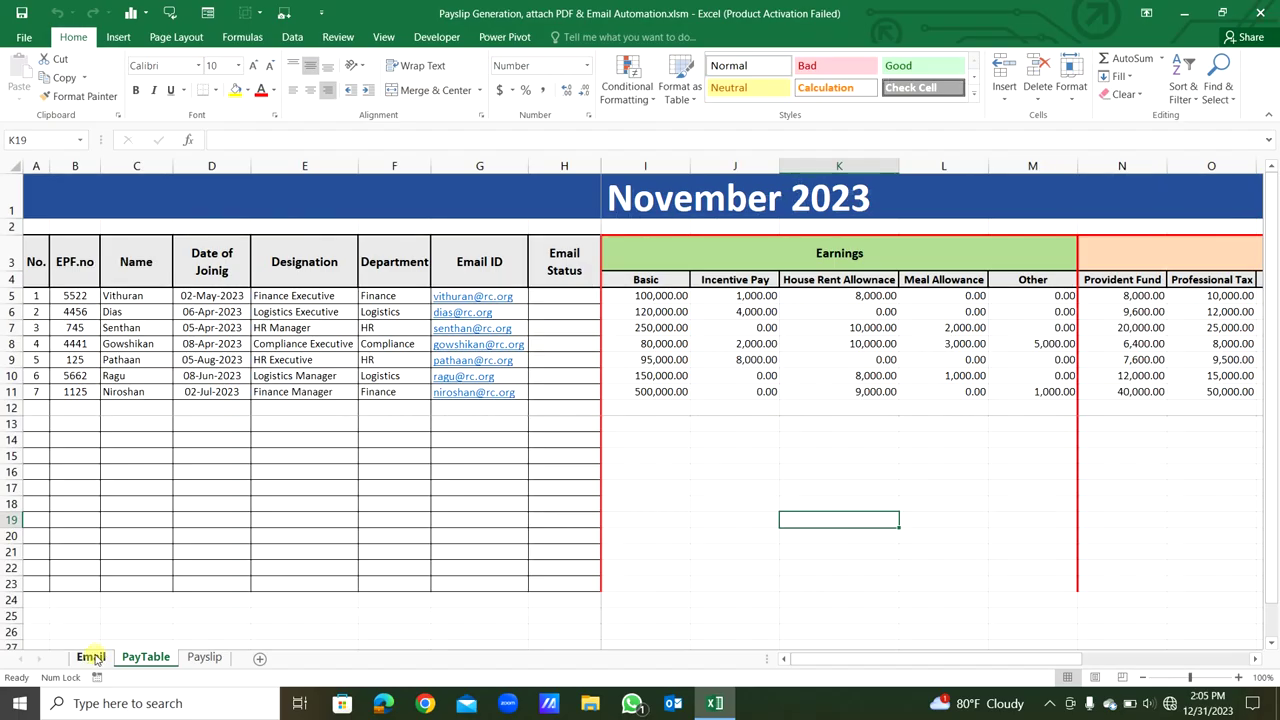
On the Email sheet, run the Email macro and confirm Yes to create the payslip emails.
{"action": "left_click", "coordinate": [91, 657]}
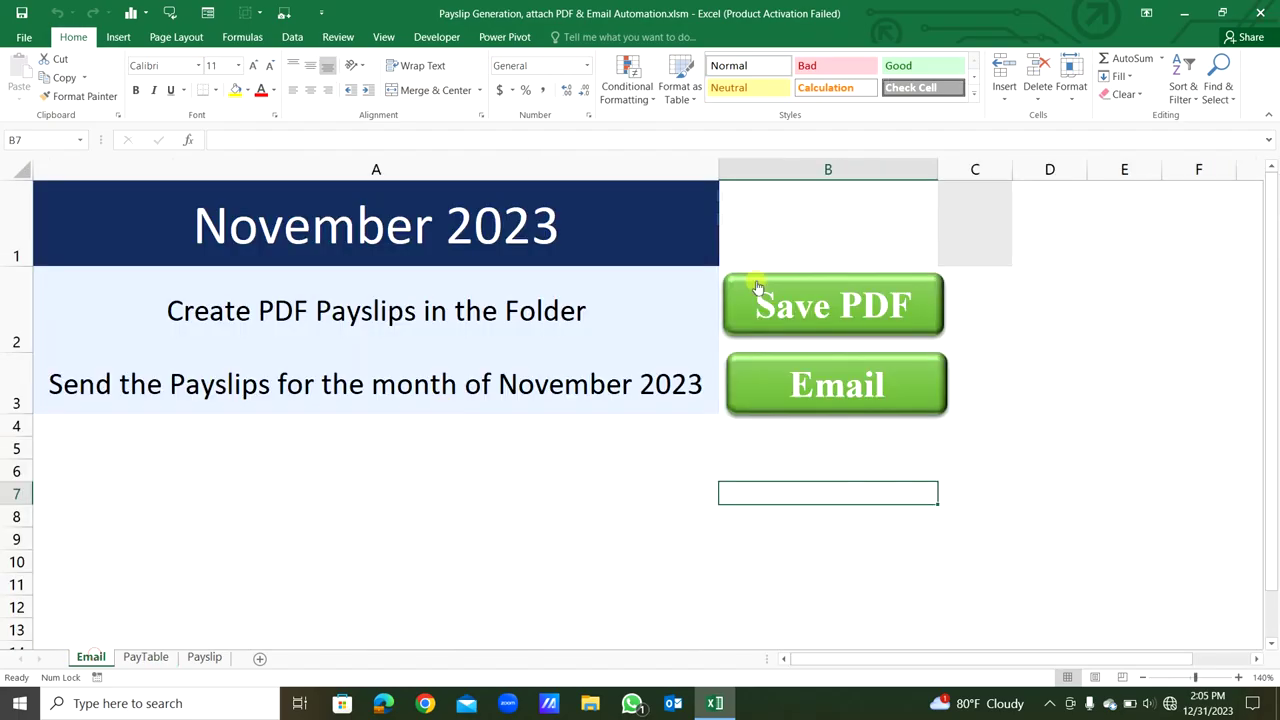
{"action": "left_click", "coordinate": [793, 373]}
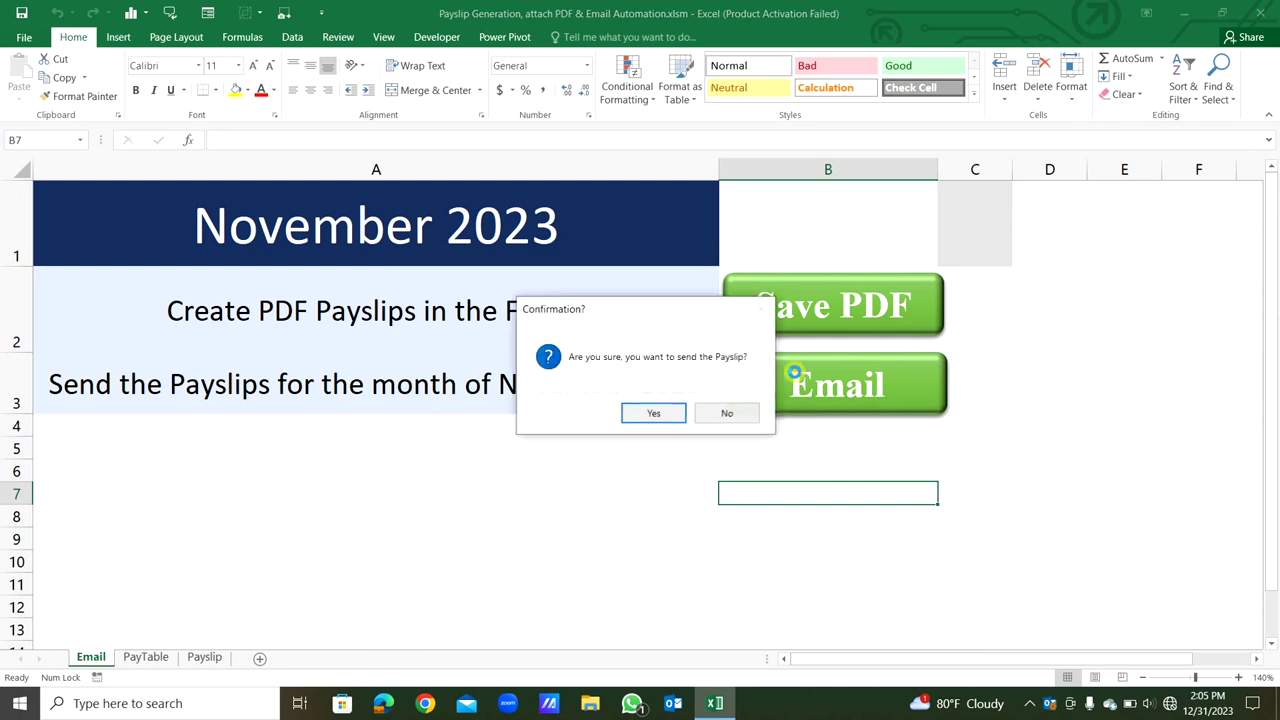
{"action": "left_click", "coordinate": [655, 414]}
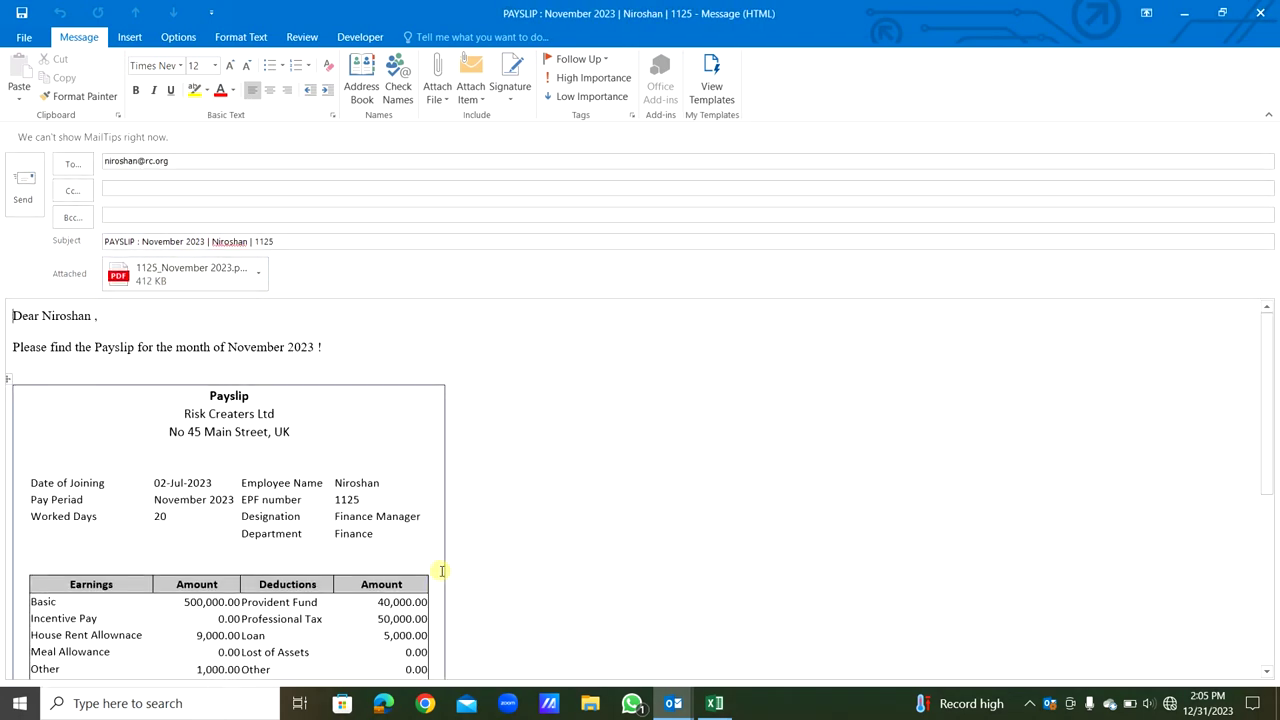
Open a message's attached PDF payslip, browse the other payslip message windows, then return to Excel.
{"action": "left_click_drag", "start_coordinate": [1268, 363], "coordinate": [1245, 410]}
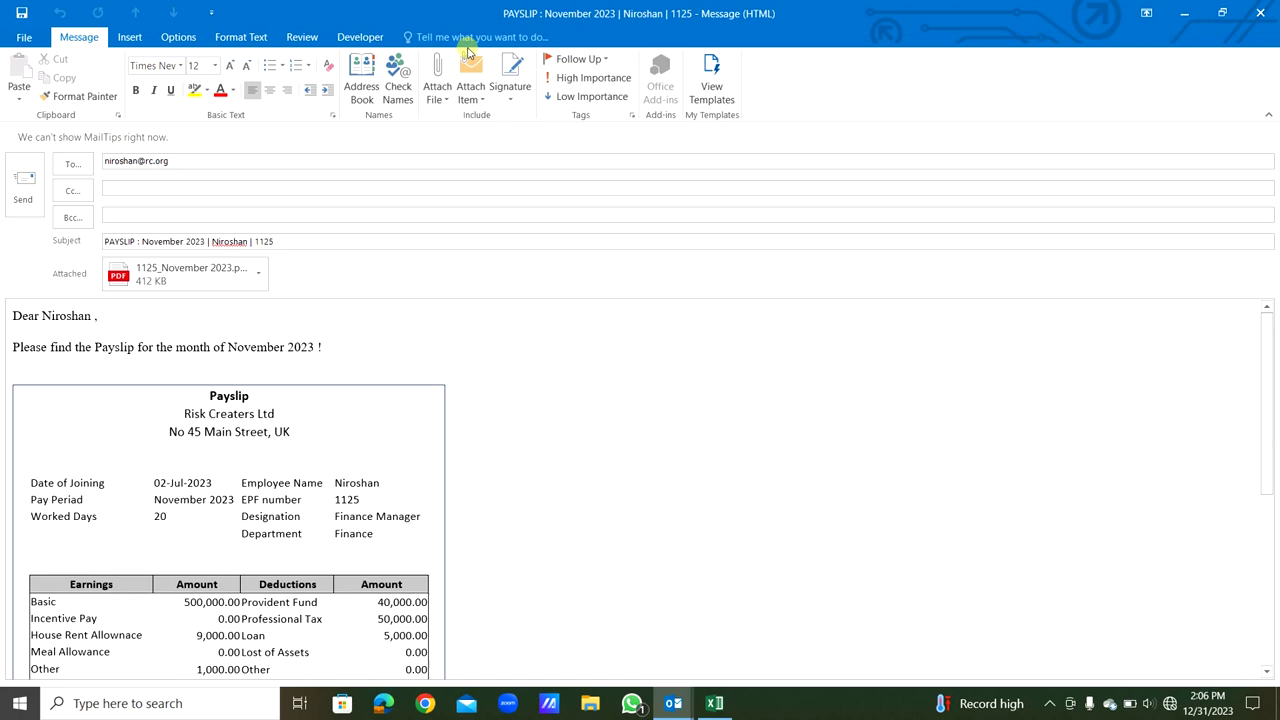
{"action": "double_click", "coordinate": [183, 271]}
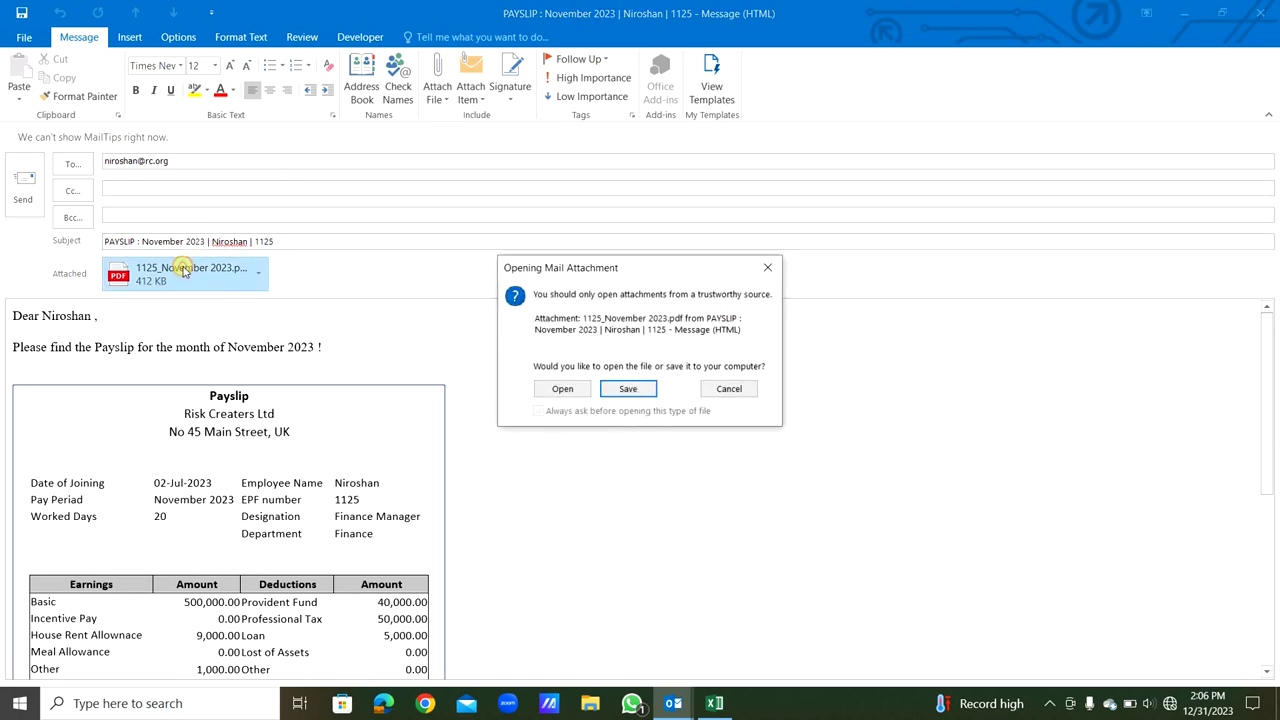
{"action": "left_click", "coordinate": [578, 391]}
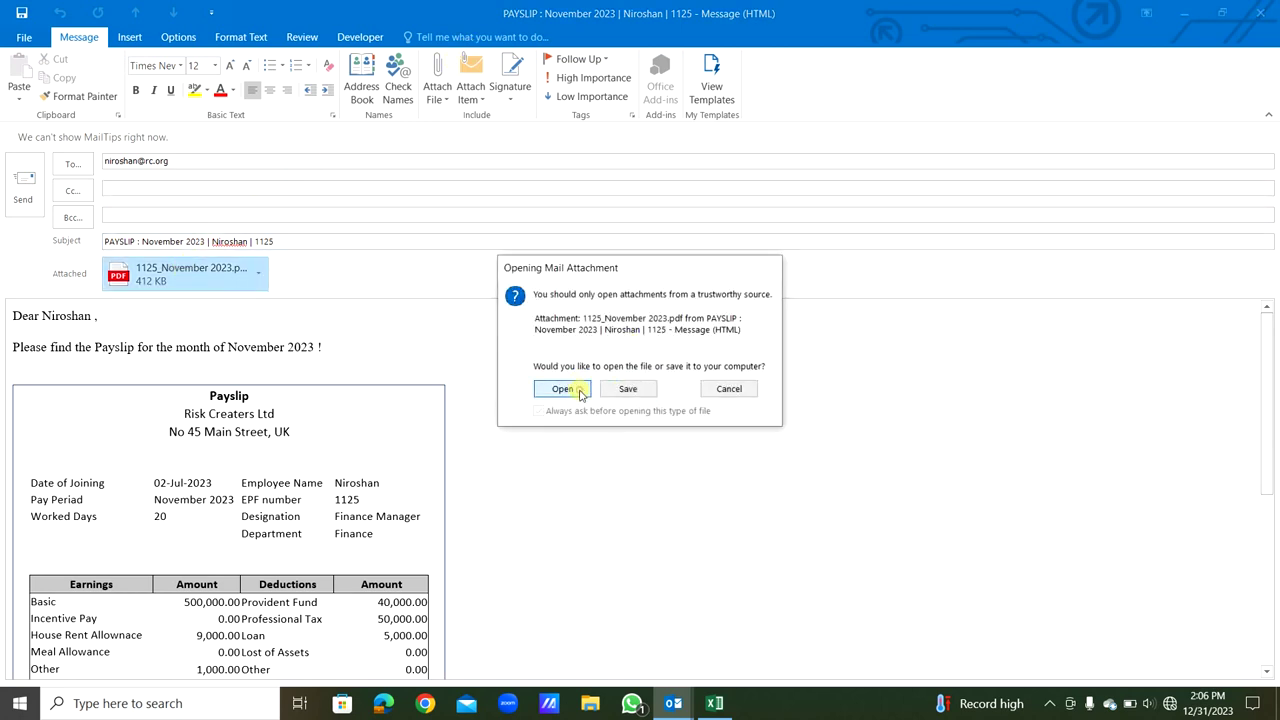
{"action": "left_click", "coordinate": [1260, 10]}
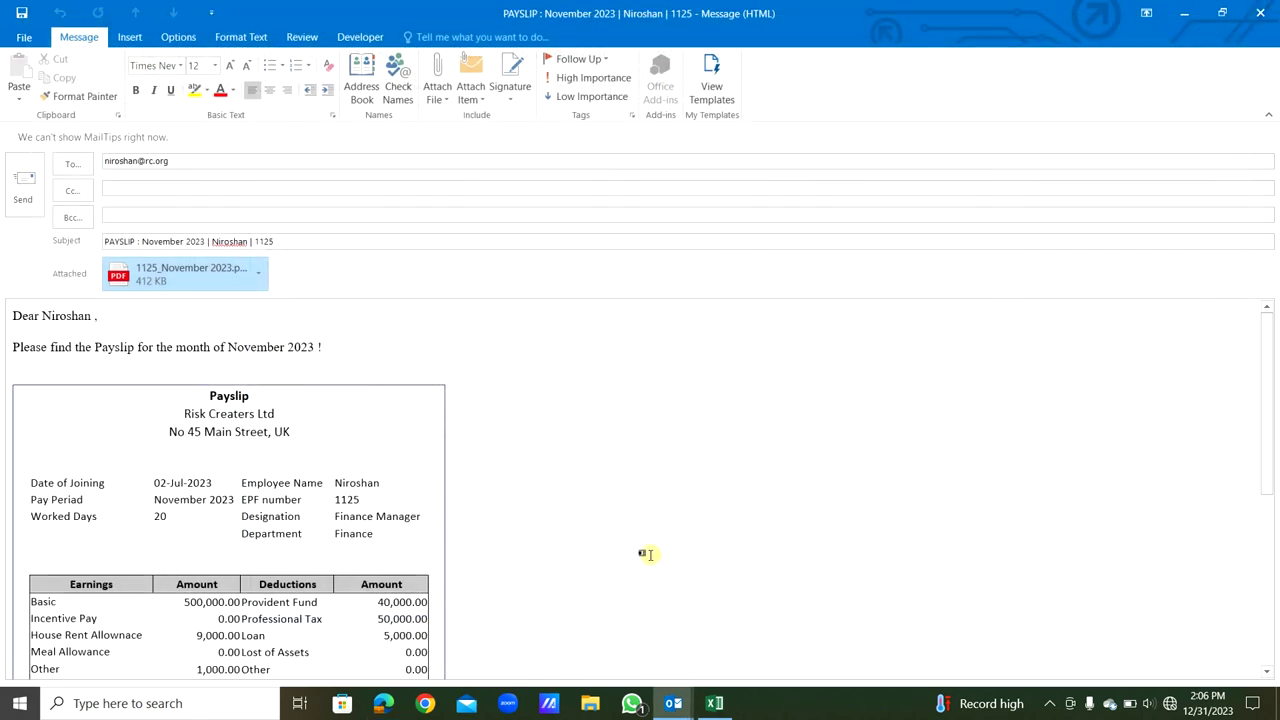
{"action": "left_click", "coordinate": [673, 703]}
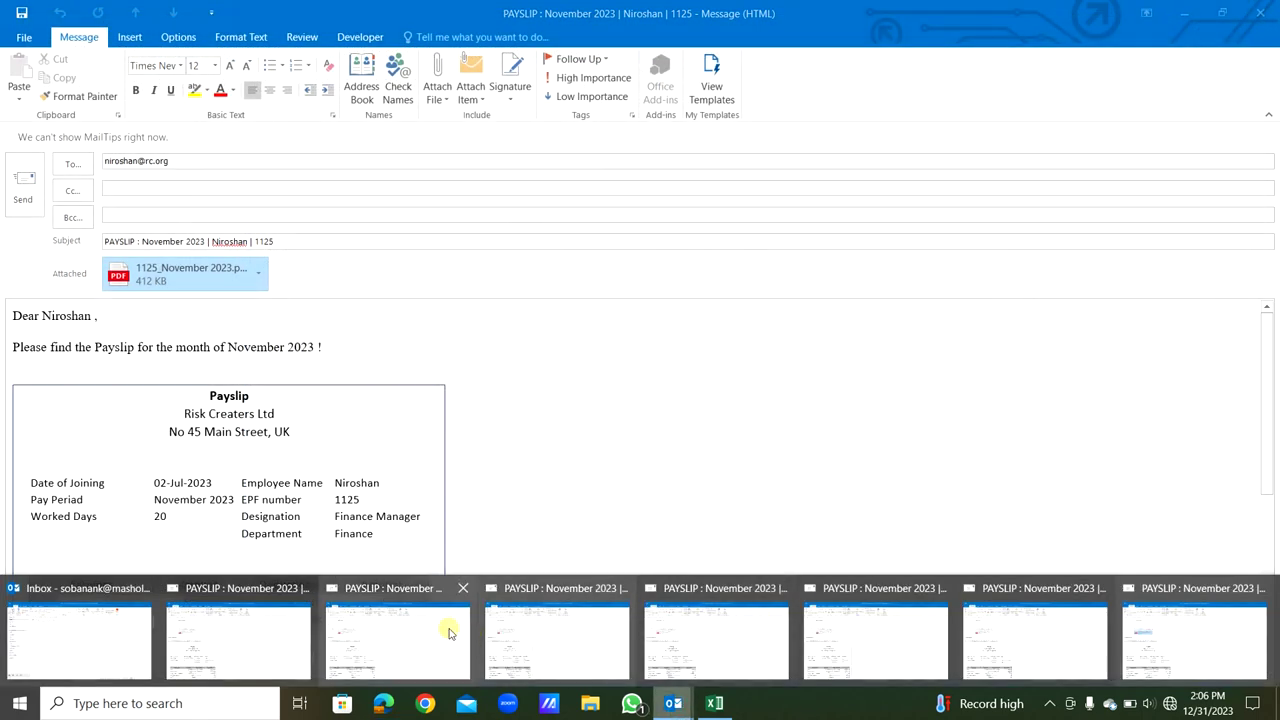
{"action": "left_click", "coordinate": [237, 644]}
{"action": "key", "text": "alt+Tab"}
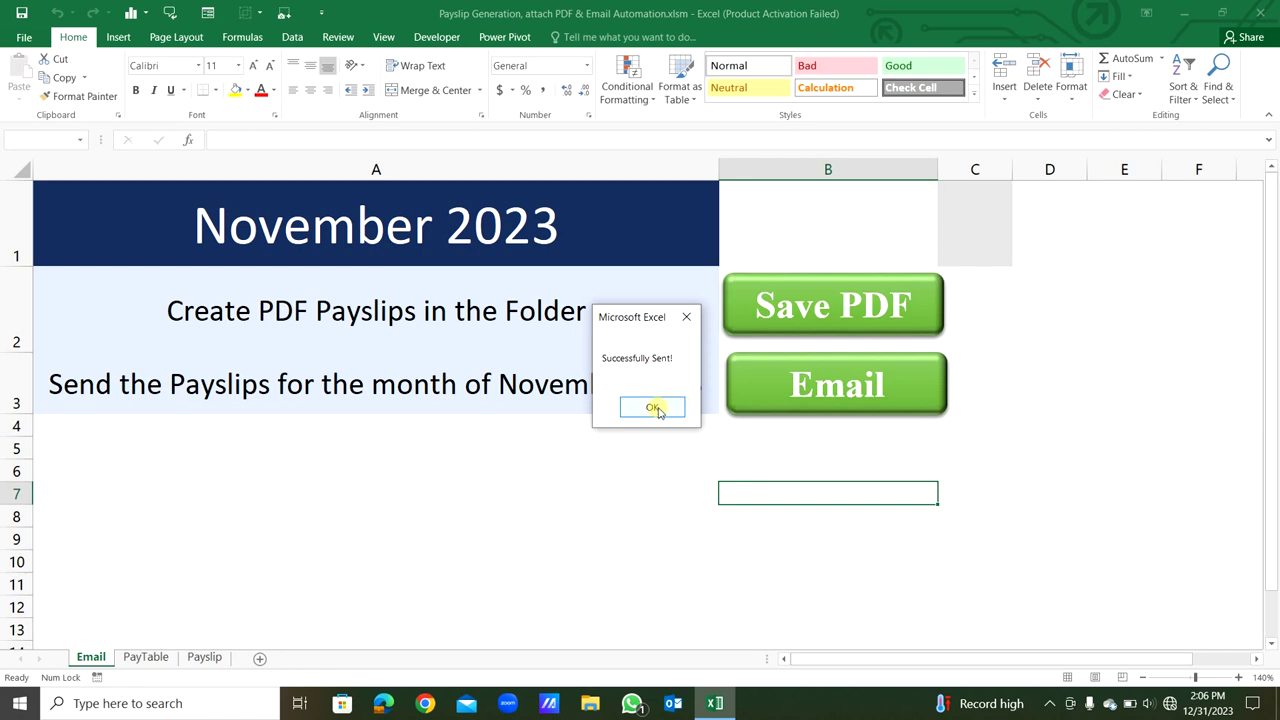
Dismiss 'Successfully Sent!', verify PayTable H5:H13 shows Sent for all employees, and open the VBA editor.
{"action": "left_click", "coordinate": [655, 409]}
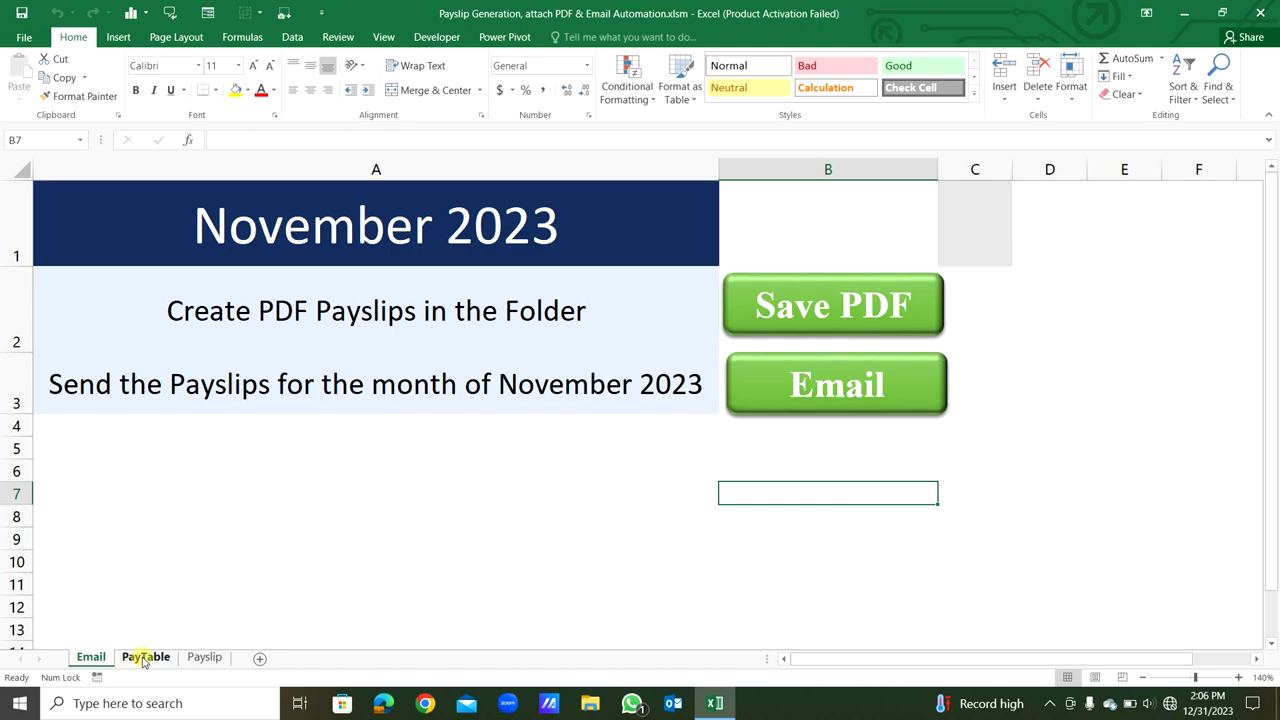
{"action": "left_click", "coordinate": [142, 656]}
{"action": "left_click_drag", "start_coordinate": [564, 295], "coordinate": [558, 428]}
{"action": "left_click", "coordinate": [794, 480]}
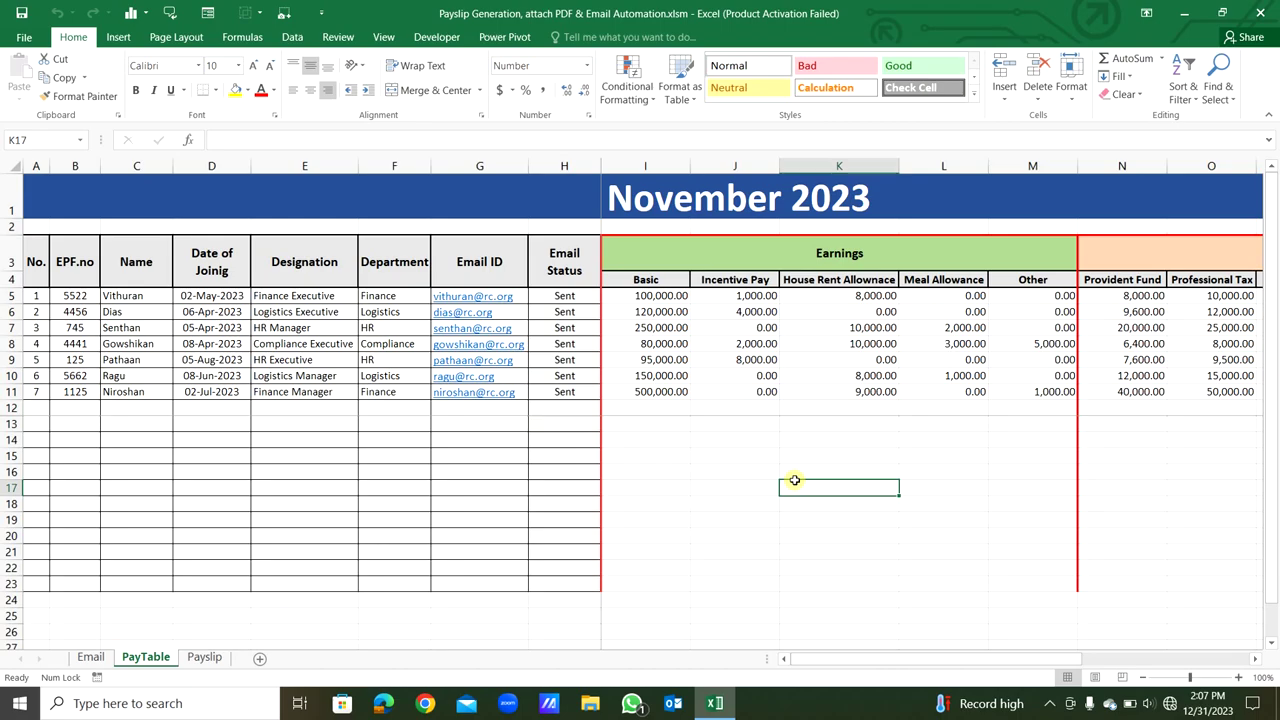
{"action": "key", "text": "alt+F11"}
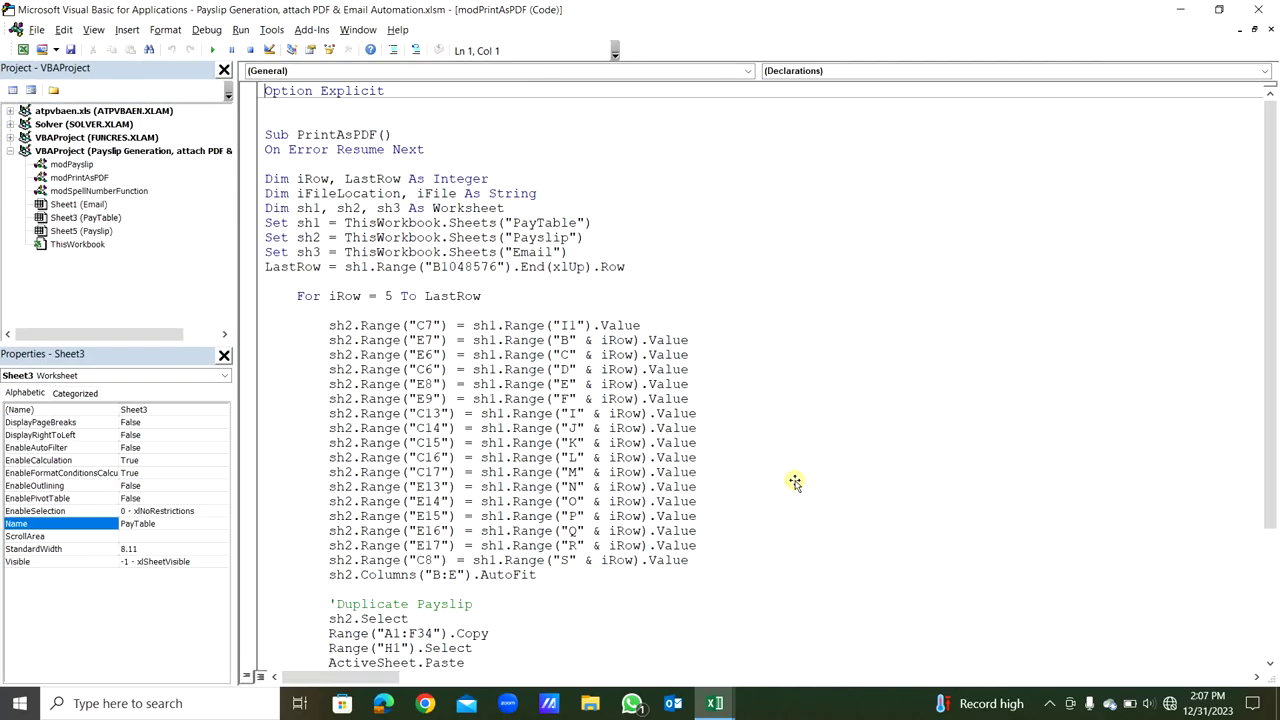
In modPrintAsPDF, highlight the variable declarations, the employee-data copying lines and the duplicate-payslip lines.
{"action": "double_click", "coordinate": [72, 178]}
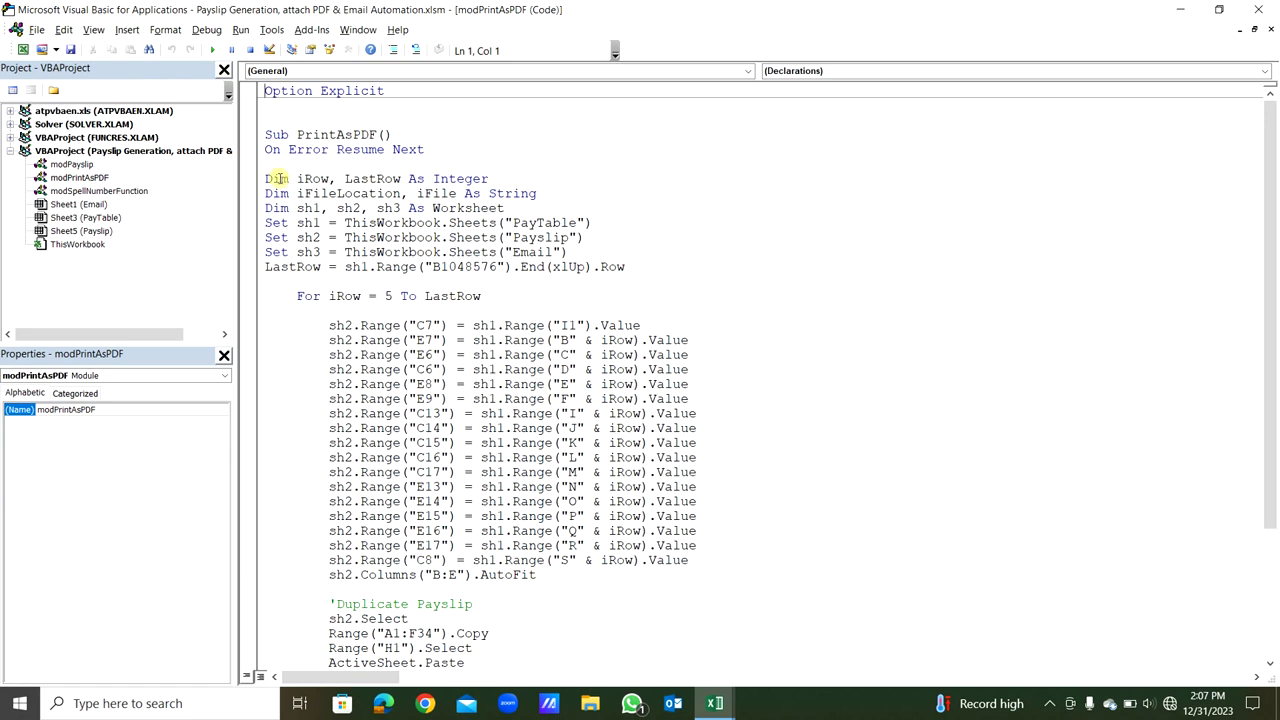
{"action": "left_click_drag", "start_coordinate": [268, 178], "coordinate": [630, 263]}
{"action": "left_click", "coordinate": [638, 294]}
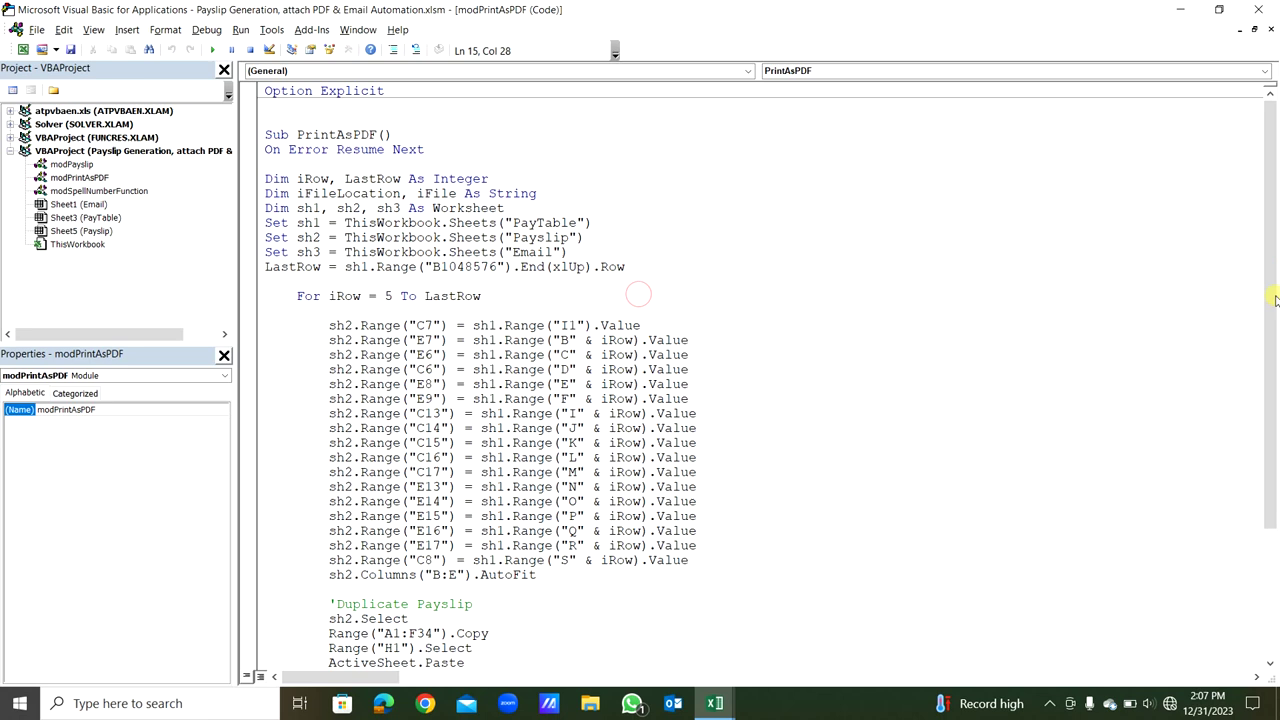
{"action": "left_click_drag", "start_coordinate": [1274, 298], "coordinate": [1272, 392]}
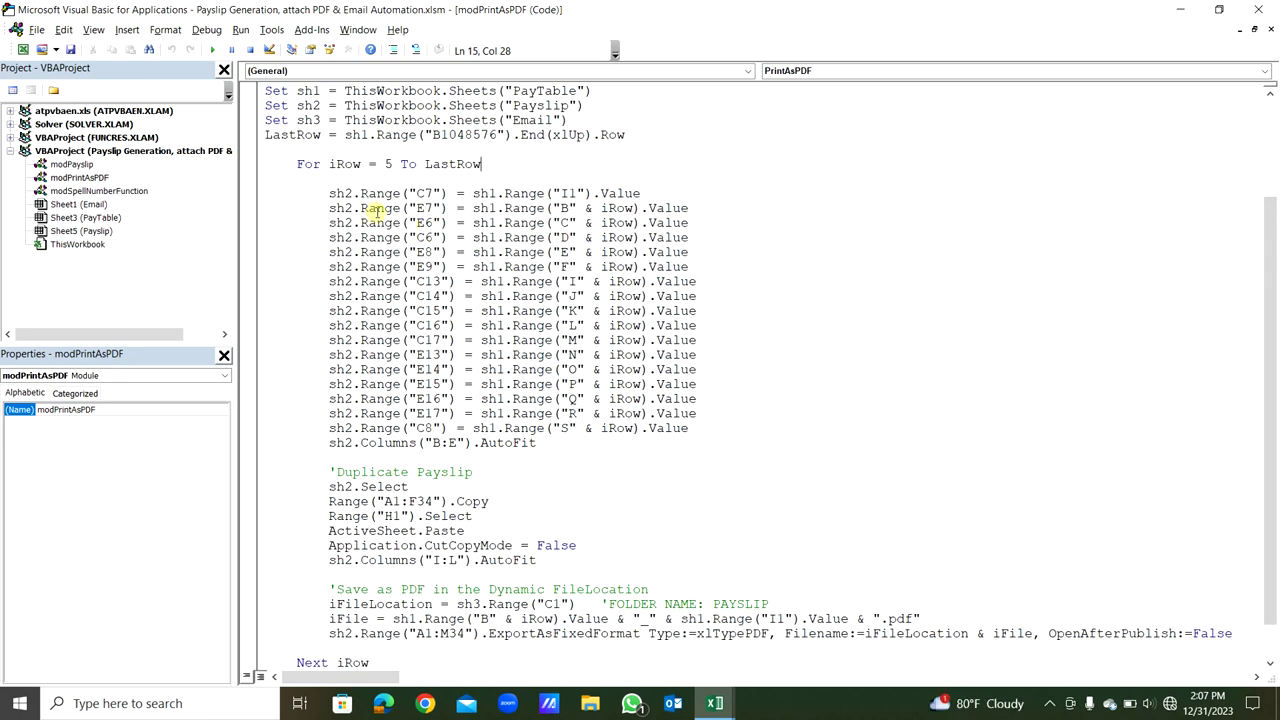
{"action": "left_click_drag", "start_coordinate": [332, 193], "coordinate": [710, 428]}
{"action": "scroll", "coordinate": [1268, 478], "scroll_direction": "down", "scroll_amount": 1}
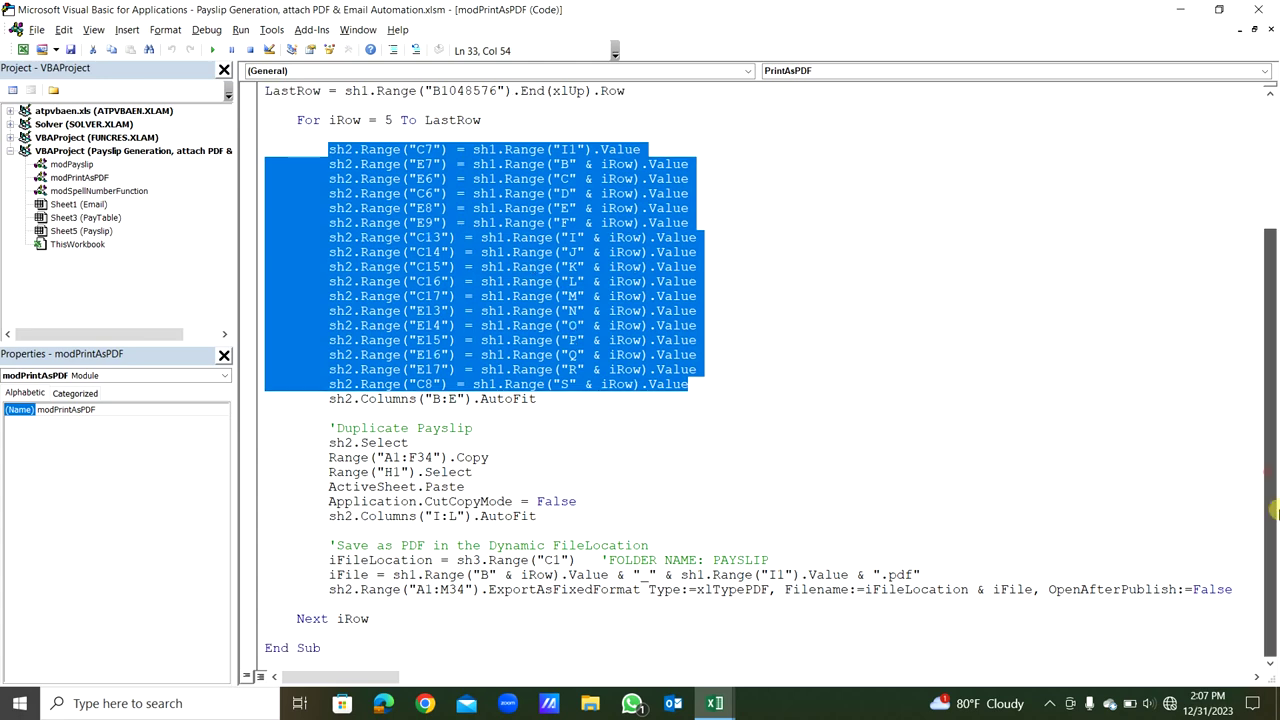
{"action": "left_click_drag", "start_coordinate": [316, 442], "coordinate": [570, 515]}
Compare the original payslip range and its duplicate on the Payslip sheet, then return to the code.
{"action": "key", "text": "alt+F11"}
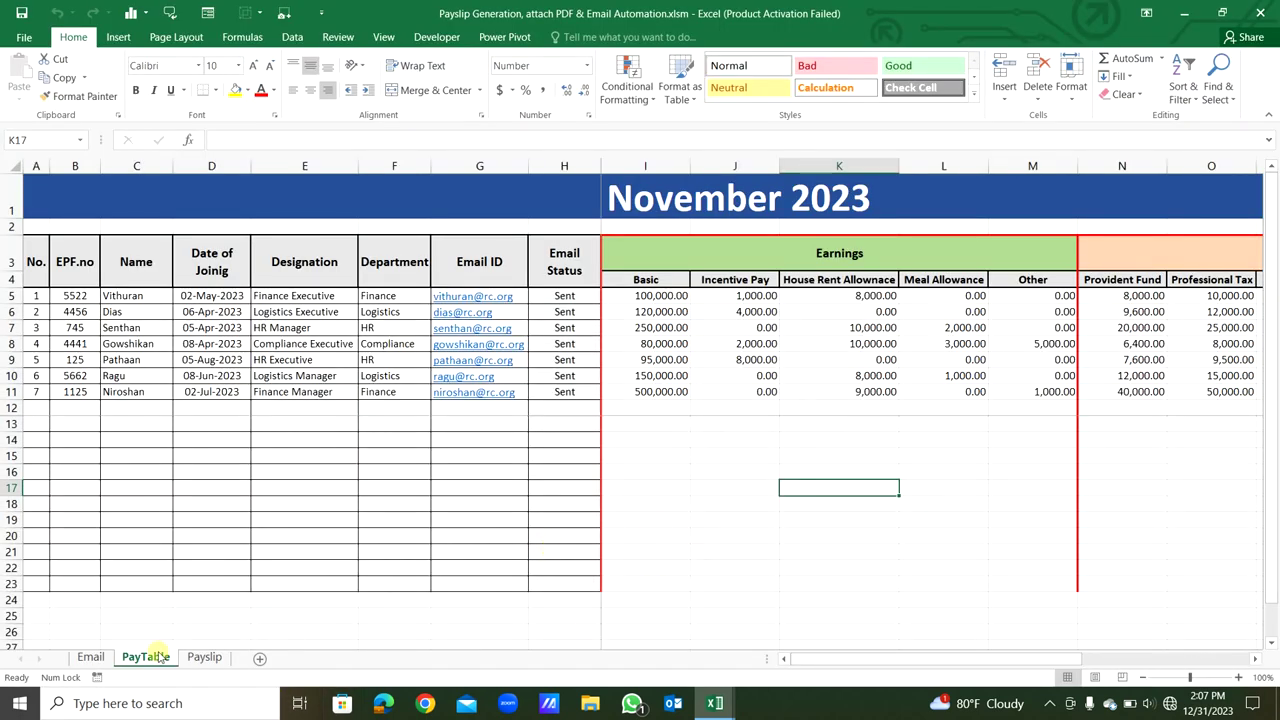
{"action": "left_click", "coordinate": [200, 658]}
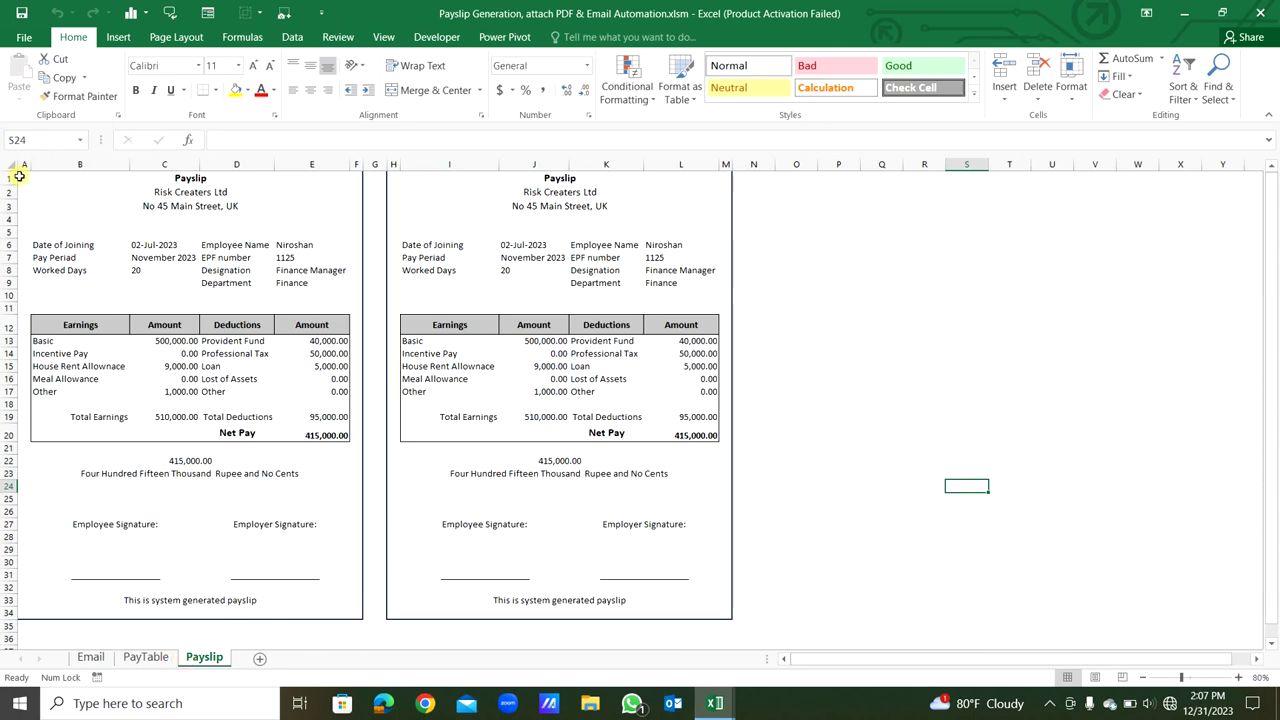
{"action": "left_click_drag", "start_coordinate": [20, 175], "coordinate": [326, 575]}
{"action": "left_click_drag", "start_coordinate": [416, 190], "coordinate": [688, 592]}
{"action": "key", "text": "alt+F11"}
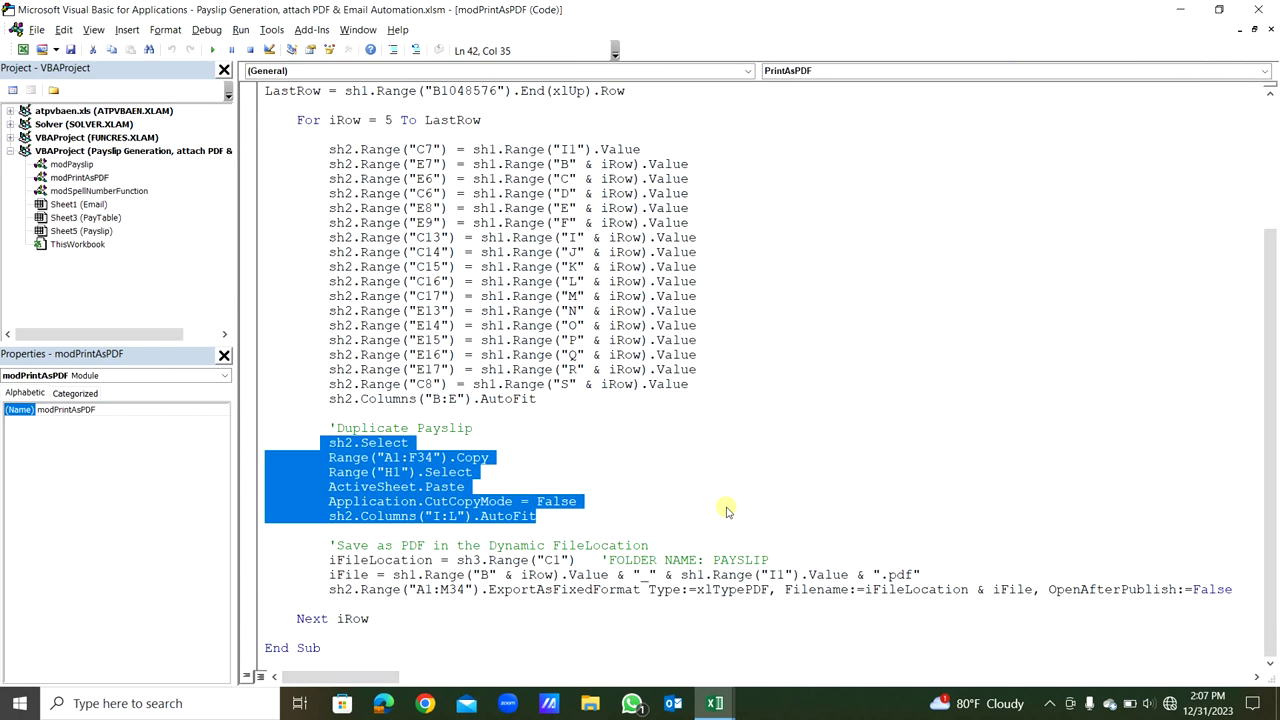
Highlight the save-as-PDF section and select the C1 reference in its folder location line.
{"action": "left_click_drag", "start_coordinate": [320, 548], "coordinate": [1177, 591]}
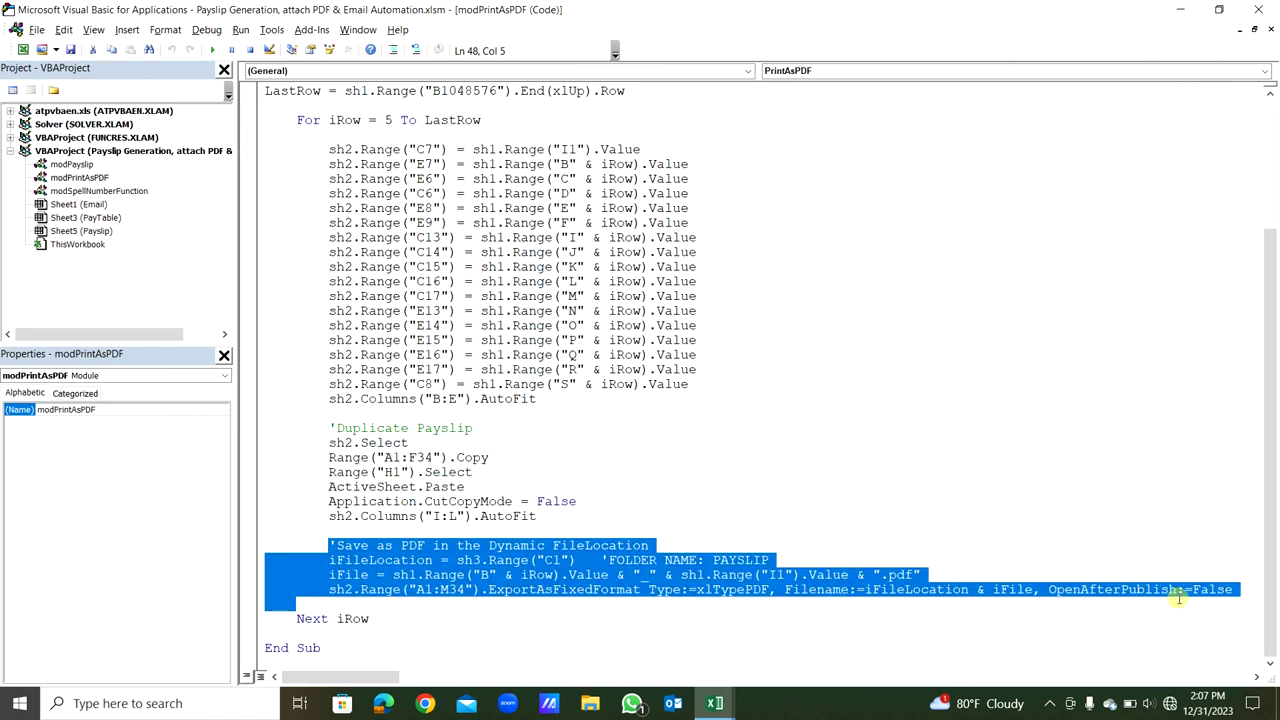
{"action": "left_click", "coordinate": [974, 647]}
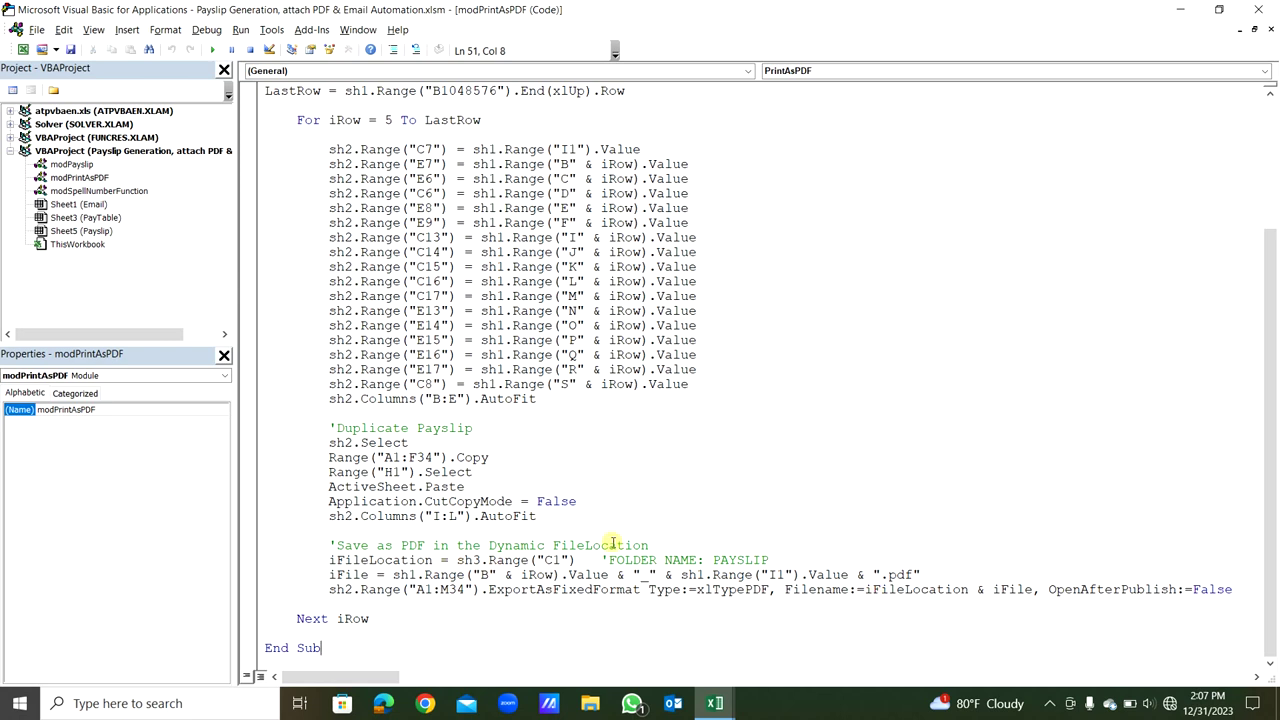
{"action": "double_click", "coordinate": [551, 560]}
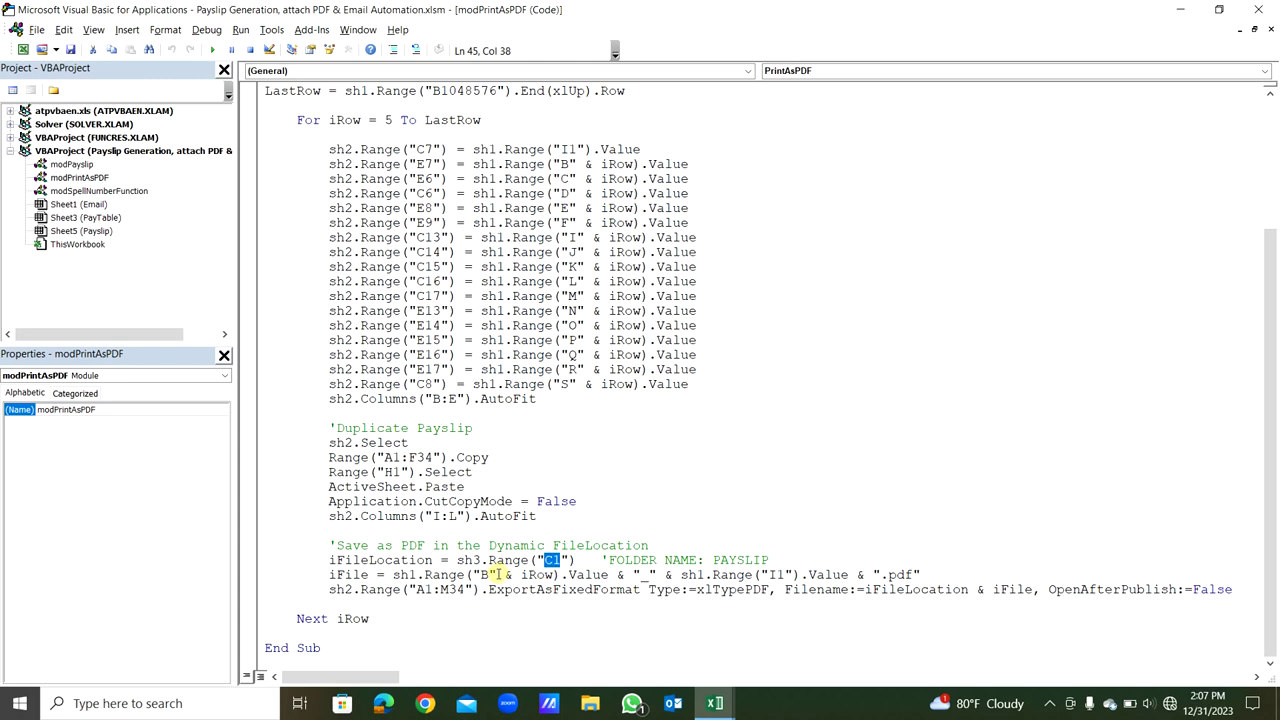
Inspect the PAYSLIP\ folder-path formula in Email sheet cell C1, then go back to the macro code.
{"action": "key", "text": "alt+F11"}
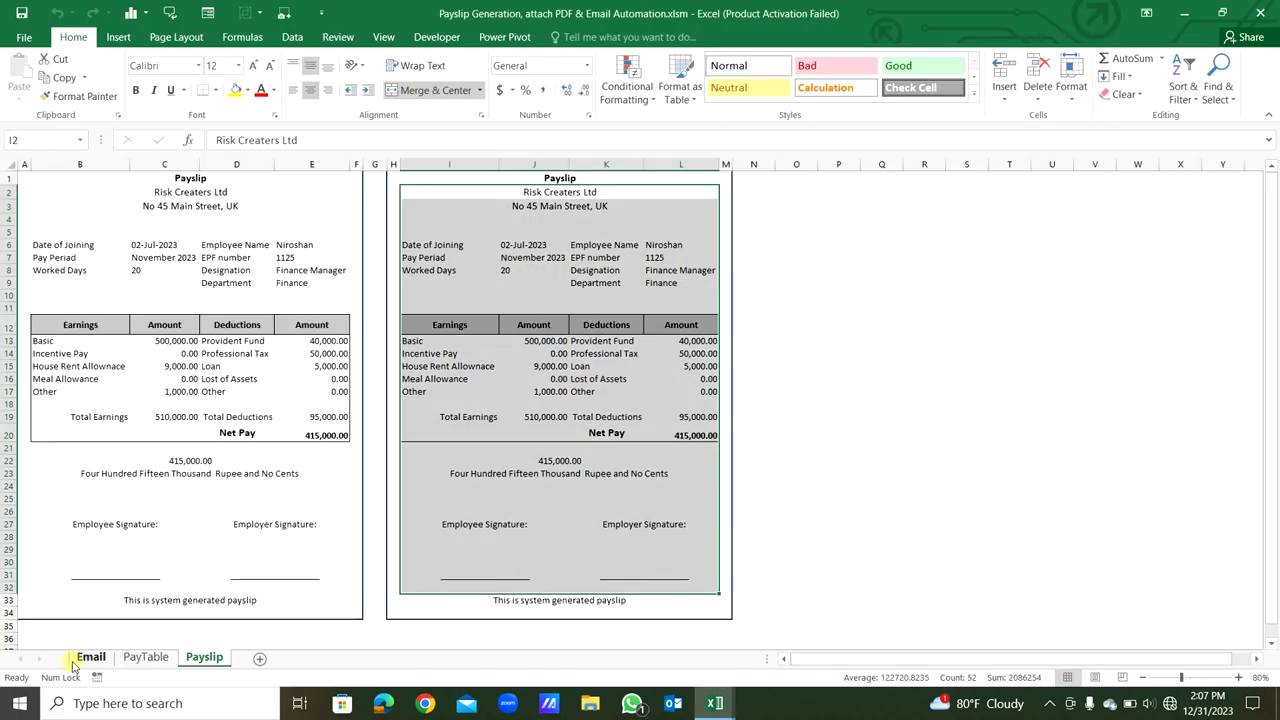
{"action": "left_click", "coordinate": [88, 657]}
{"action": "left_click", "coordinate": [974, 233]}
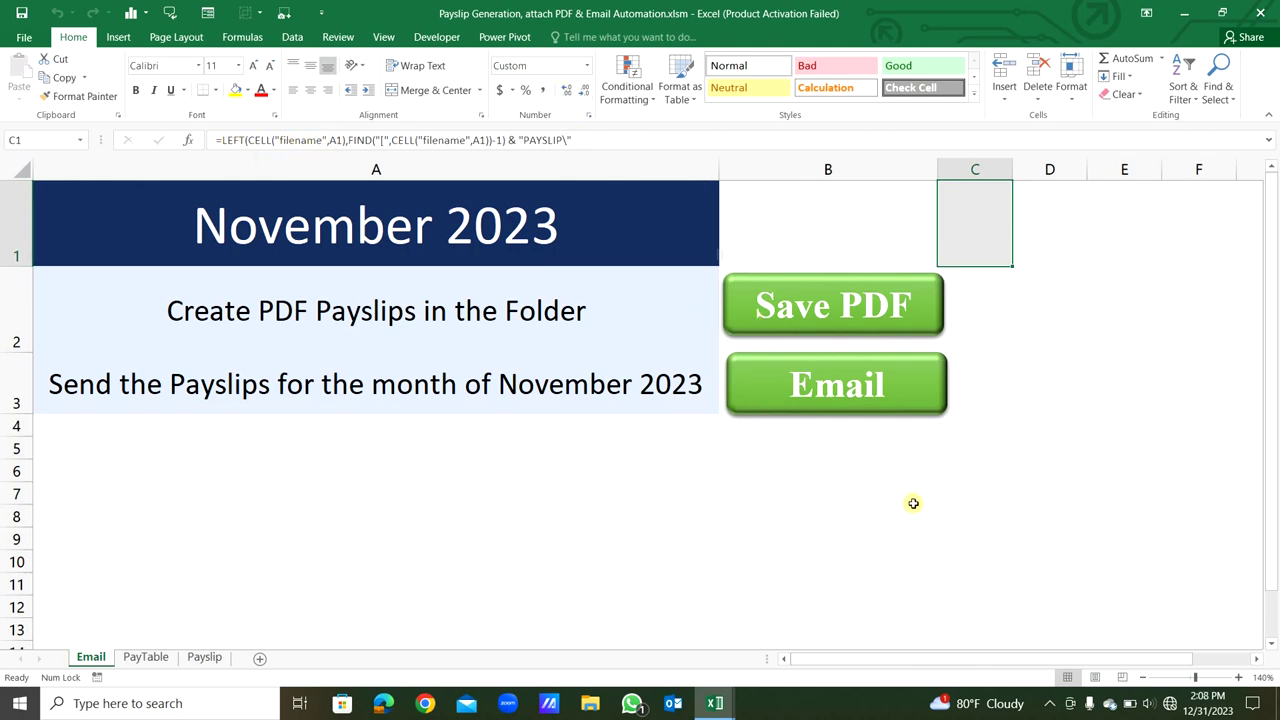
{"action": "key", "text": "alt+F11"}
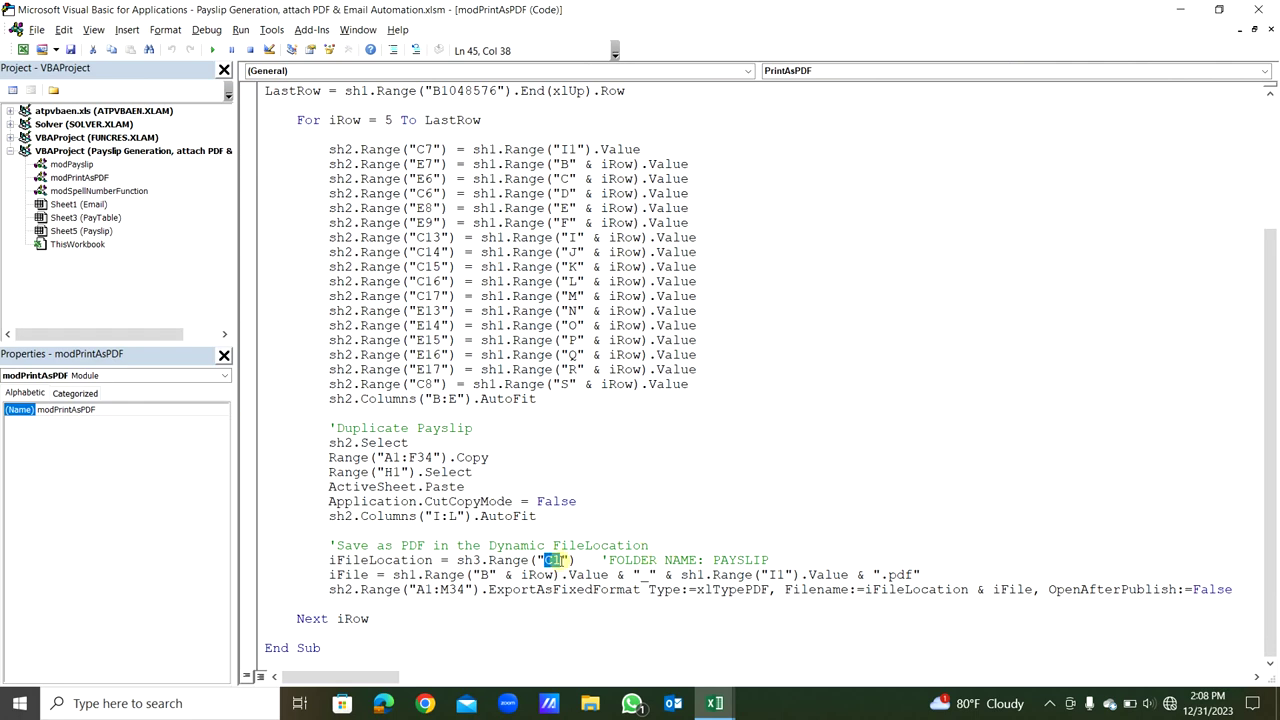
In modPayslip, highlight the iFileLocation declaration and the Attachments.Add PDF line, then return to Excel.
{"action": "double_click", "coordinate": [82, 167]}
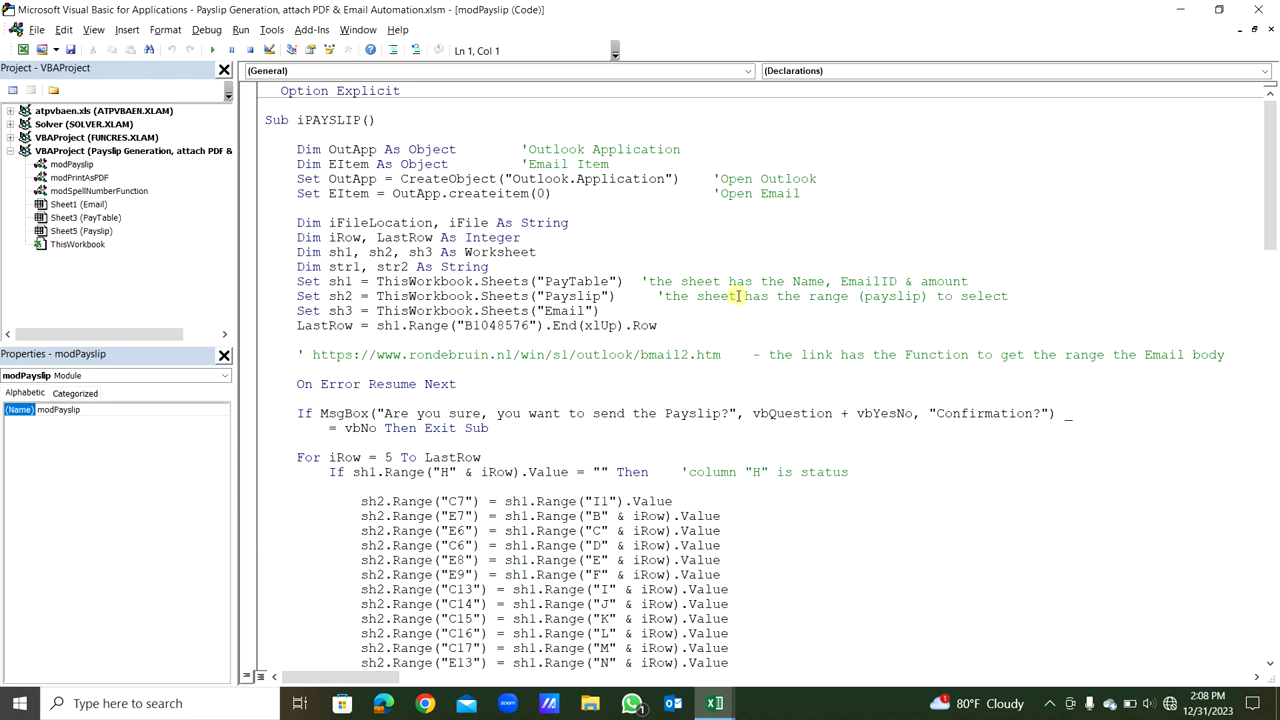
{"action": "left_click_drag", "start_coordinate": [296, 224], "coordinate": [573, 222]}
{"action": "left_click", "coordinate": [573, 222]}
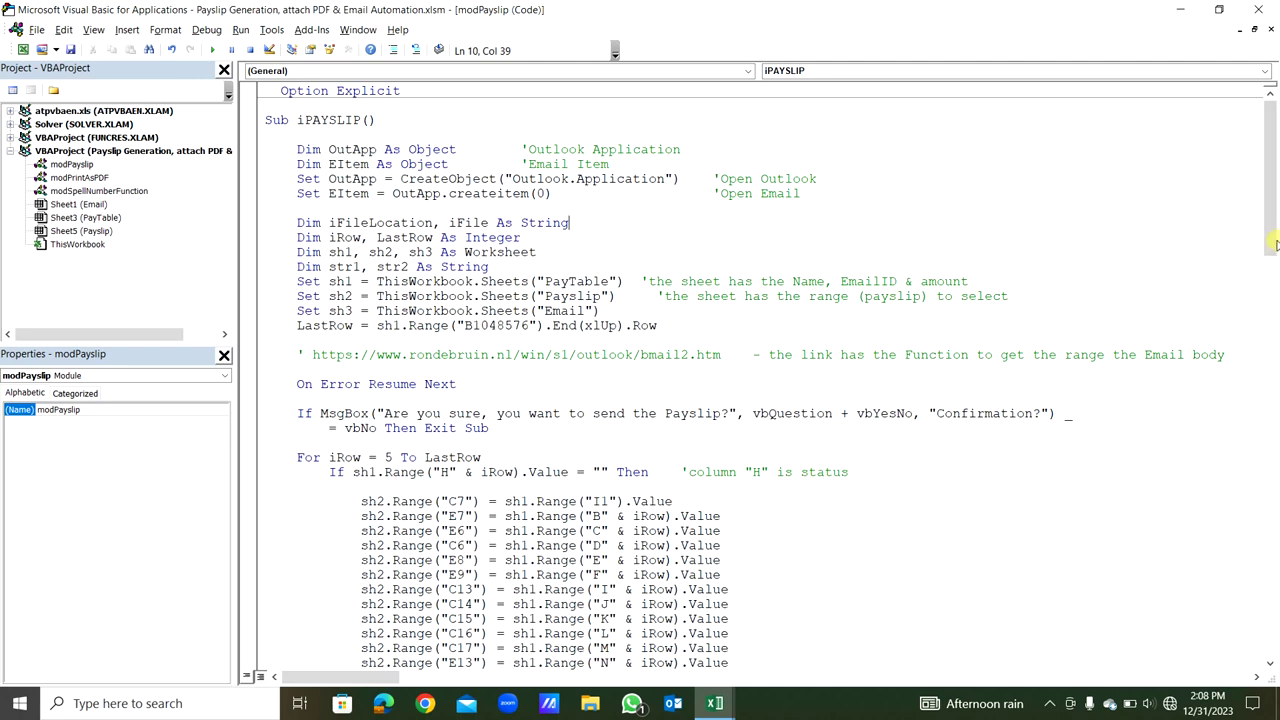
{"action": "left_click_drag", "start_coordinate": [1275, 244], "coordinate": [1275, 420]}
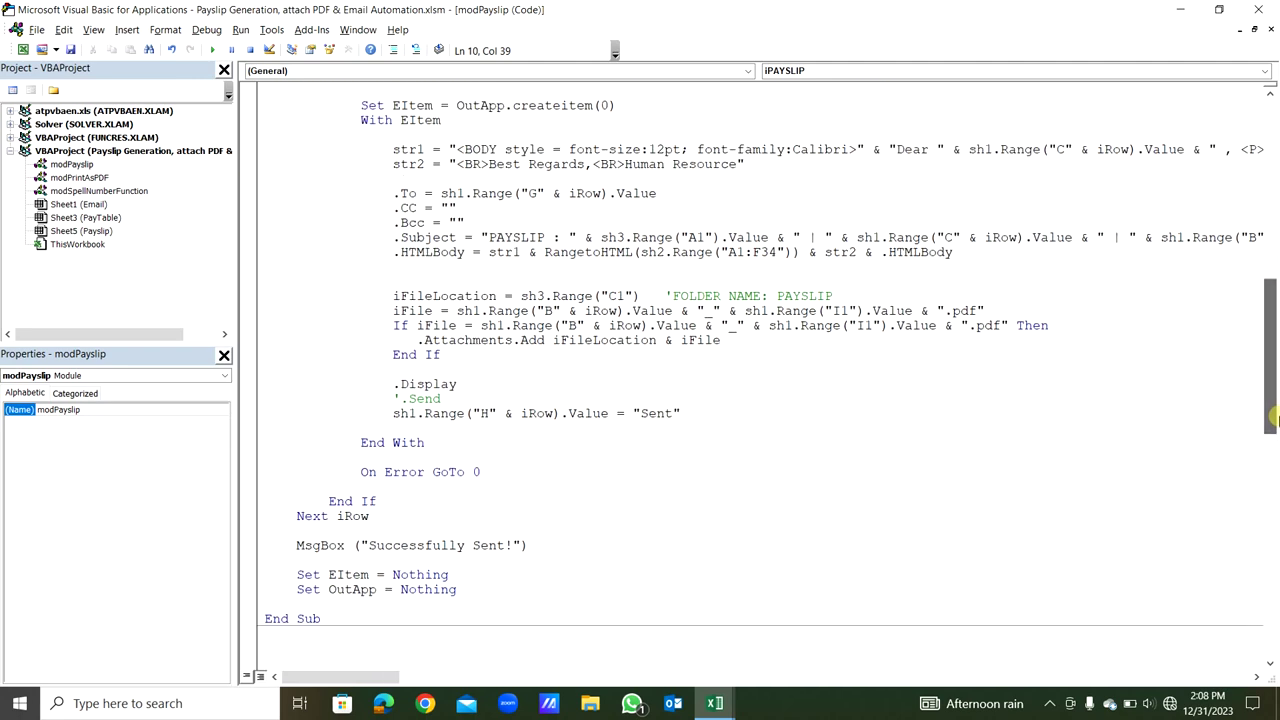
{"action": "left_click_drag", "start_coordinate": [441, 356], "coordinate": [260, 292]}
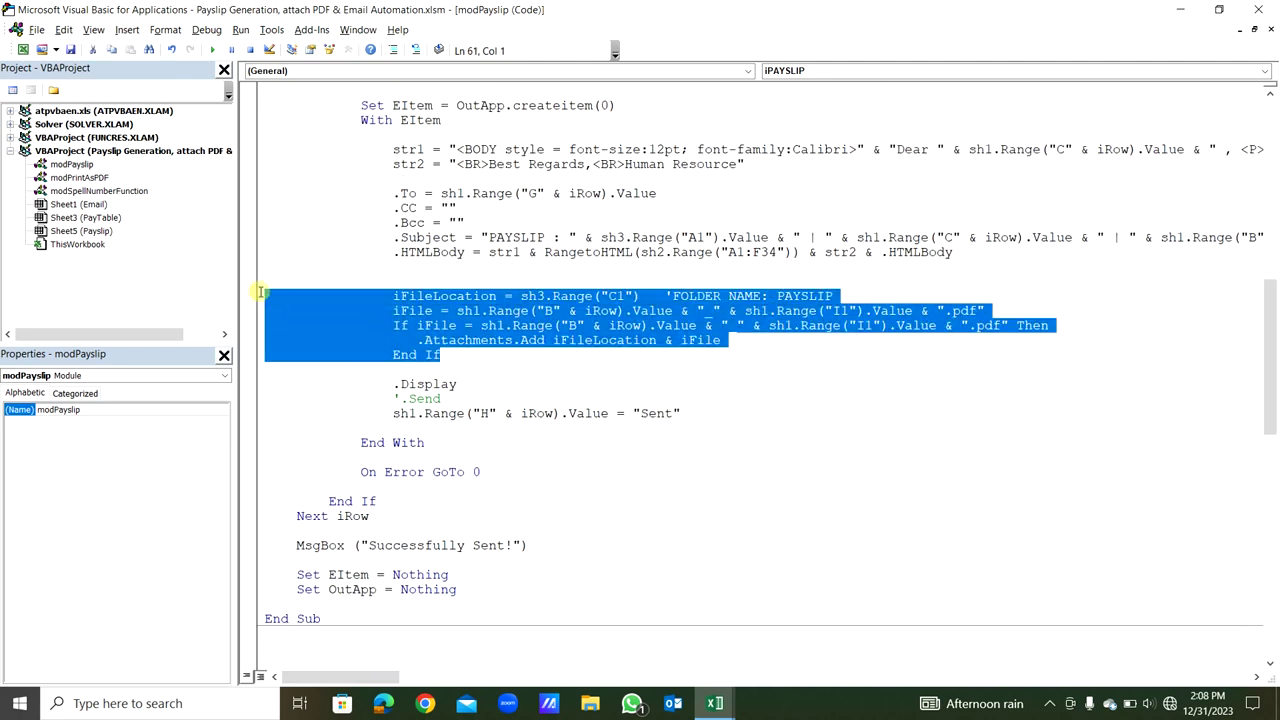
{"action": "left_click_drag", "start_coordinate": [393, 296], "coordinate": [409, 296]}
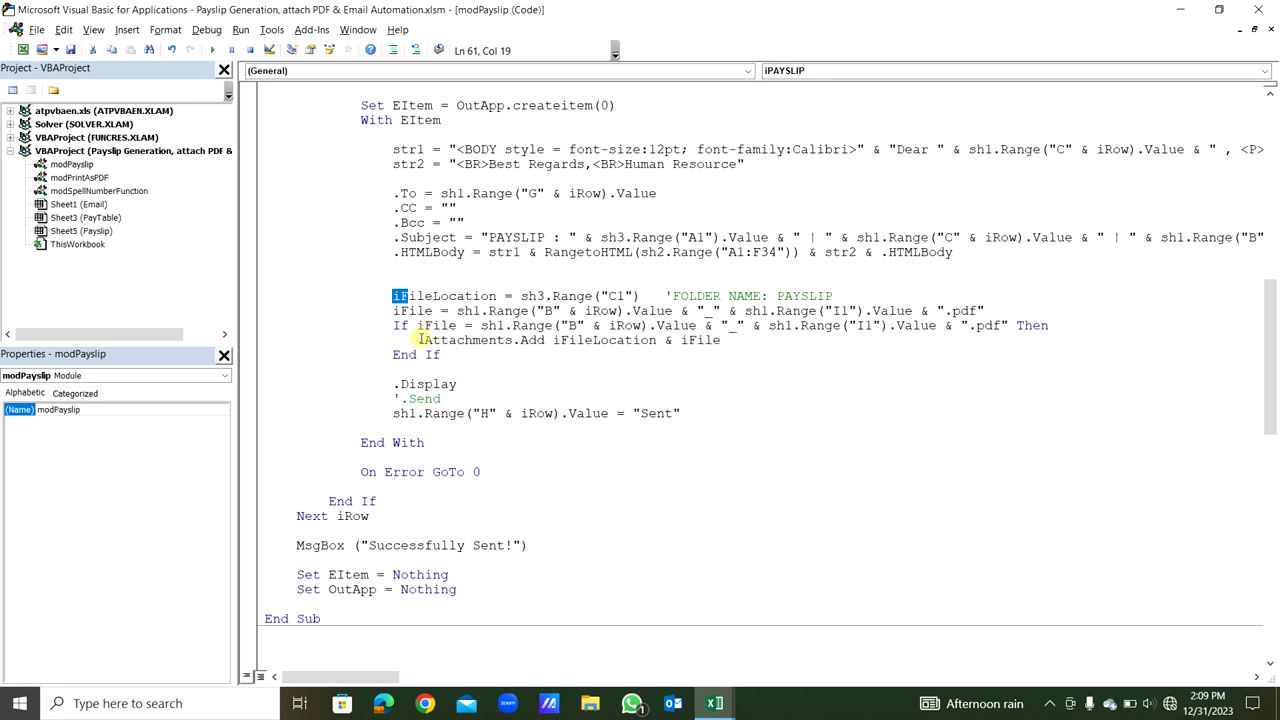
{"action": "left_click_drag", "start_coordinate": [419, 340], "coordinate": [726, 344]}
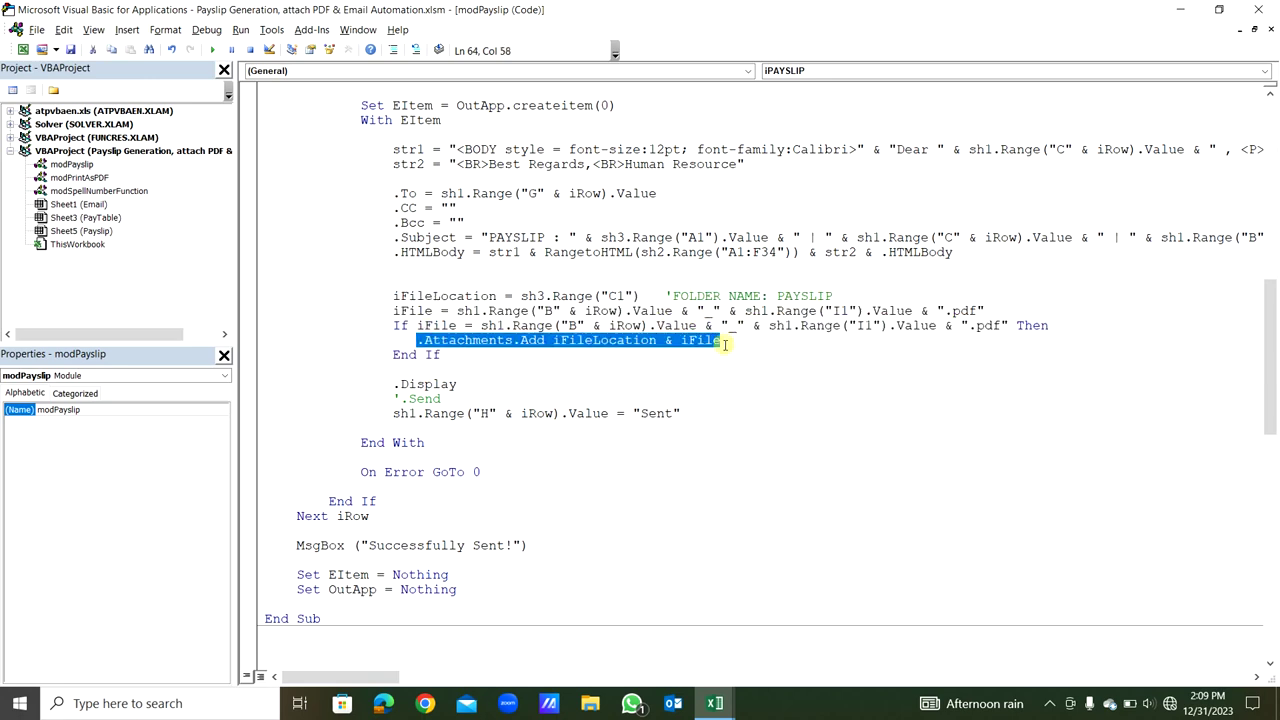
{"action": "key", "text": "alt+F11"}
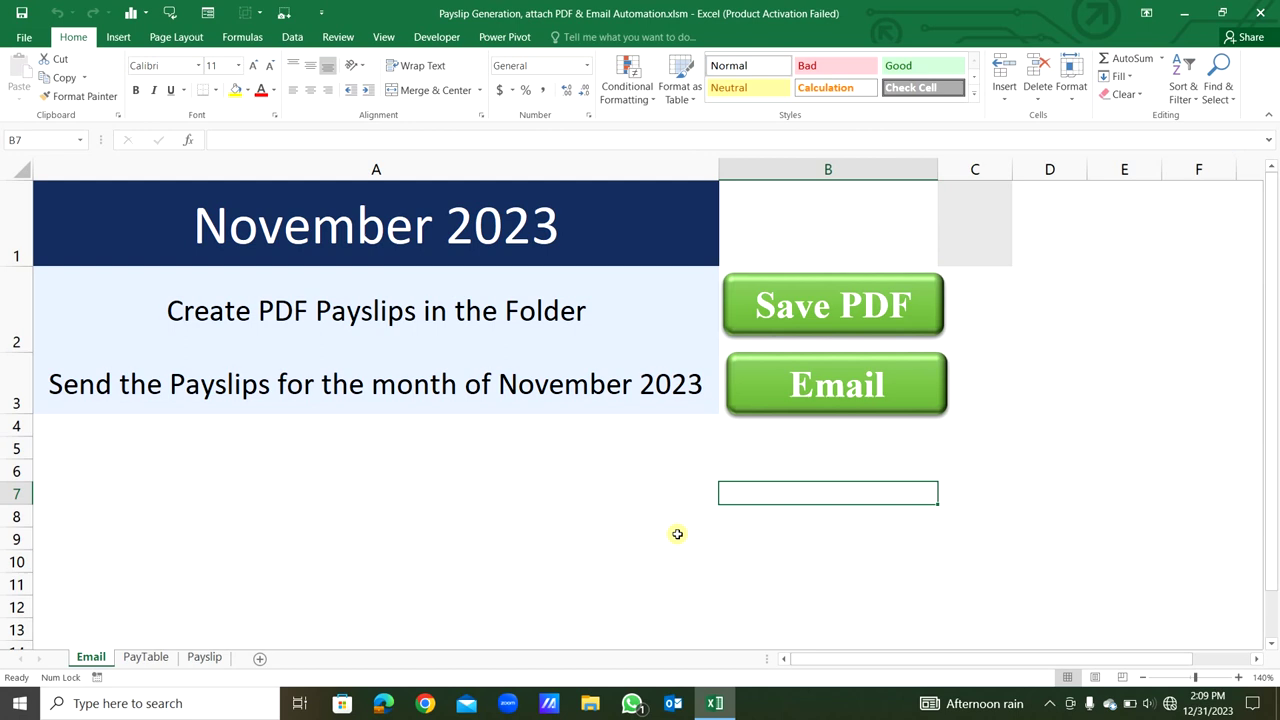